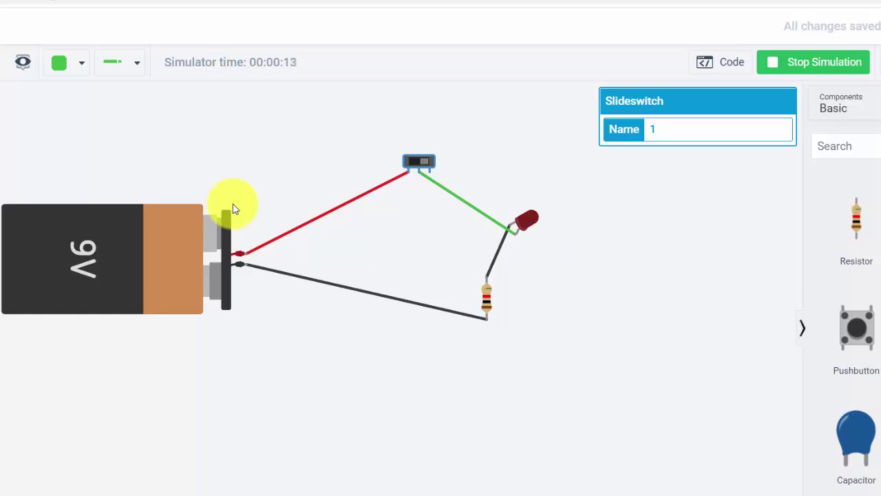
Stop the simulation and delete the 9V battery together with its black and red wires.
left_click(520, 173)
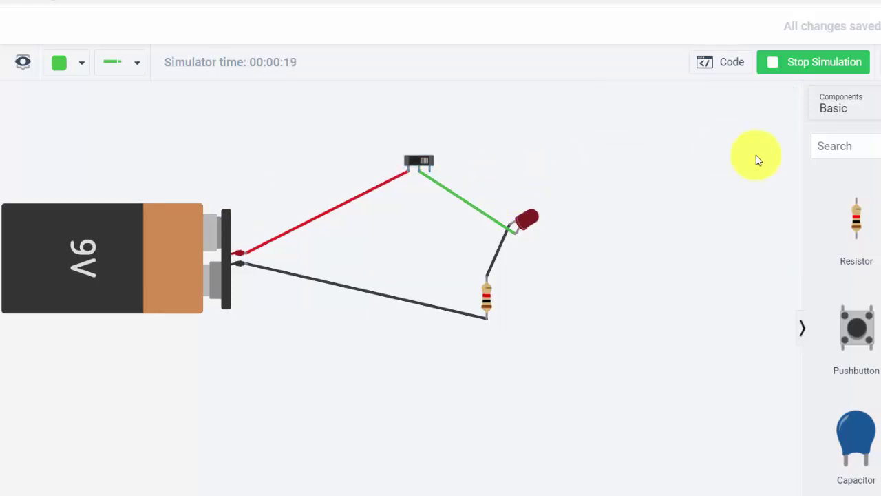
left_click(802, 66)
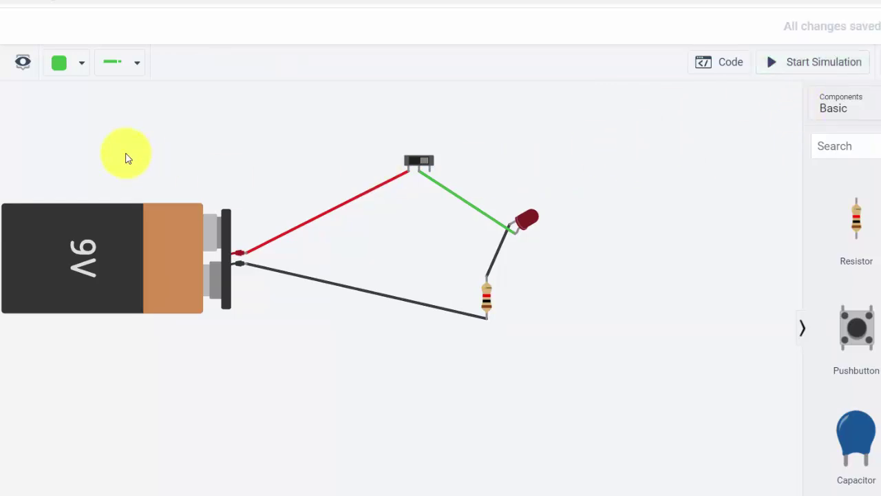
left_click_drag(58, 128, 141, 181)
left_click(192, 282)
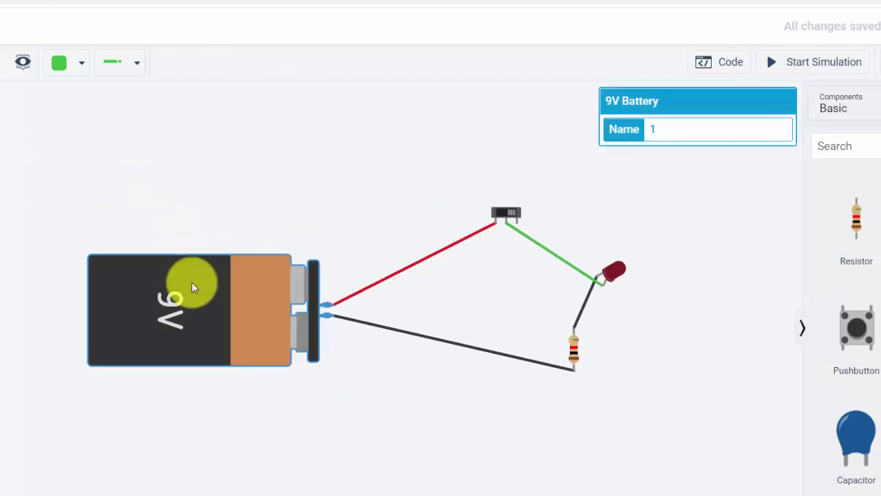
key("Delete")
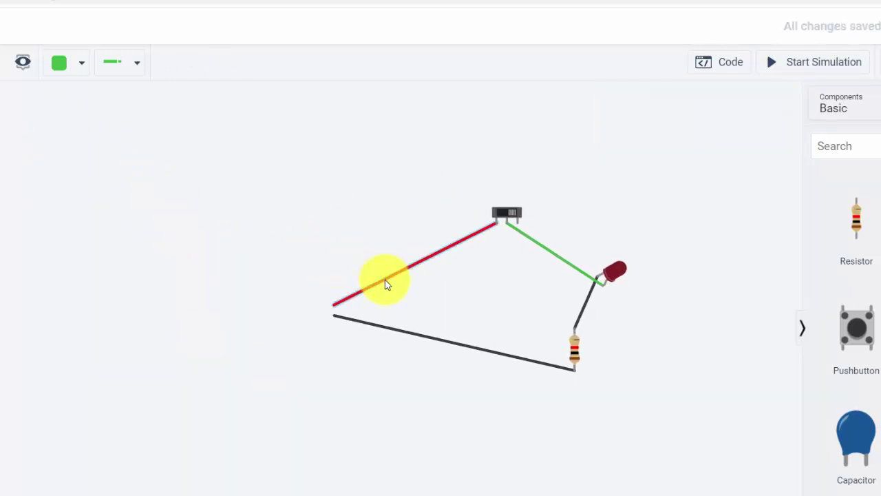
left_click(393, 329)
key("Delete")
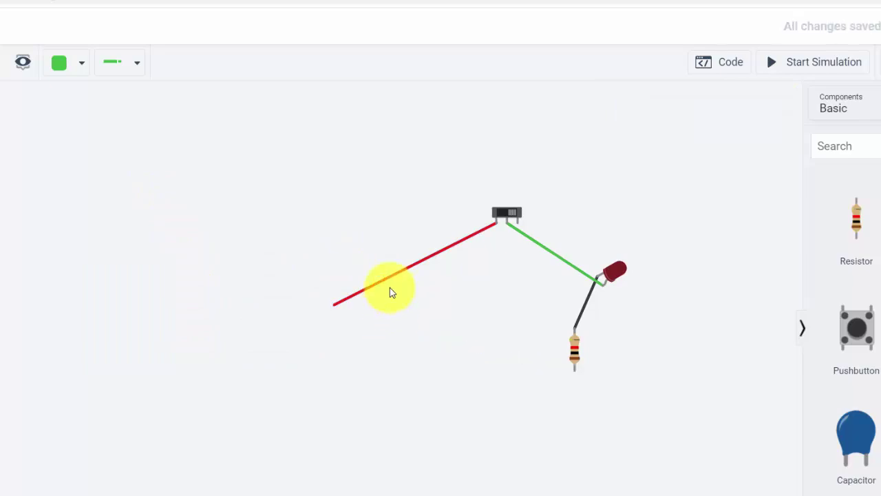
left_click(388, 283)
key("Delete")
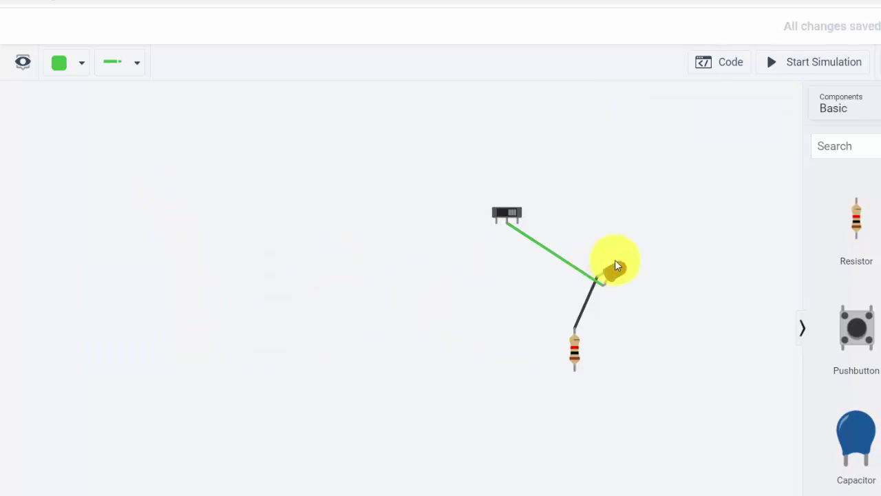
Delete the LED, the resistor and the slideswitch to clear the workplane.
left_click(616, 270)
key("Delete")
left_click(574, 350)
key("Delete")
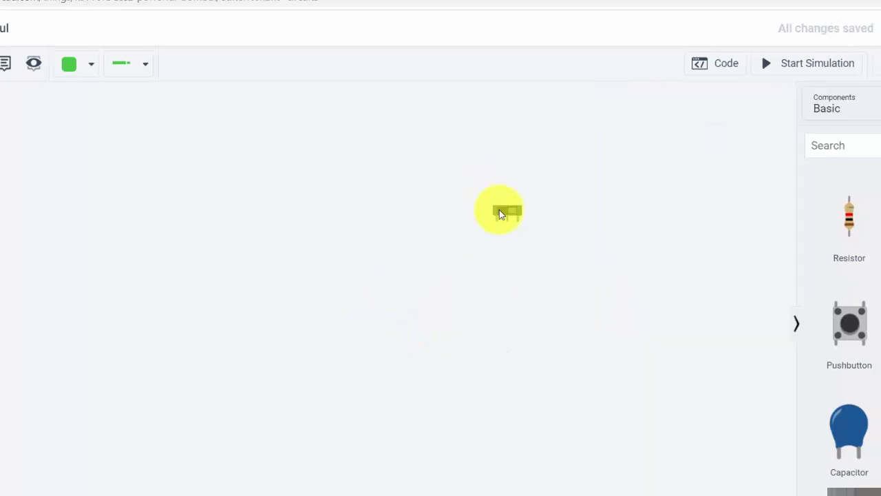
left_click(500, 210)
key("Delete")
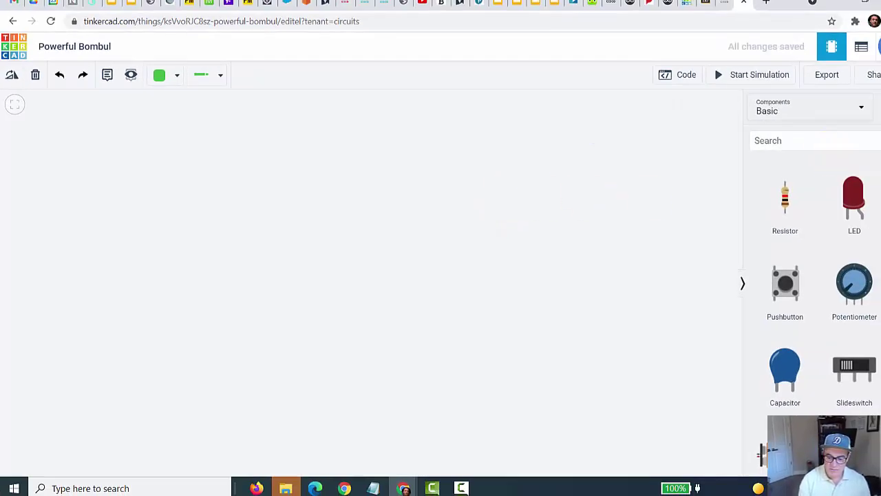
Place an Arduino Uno R3 from the Basic components on the empty workplane.
scroll(812, 289, "down", 5)
scroll(849, 272, "down", 1)
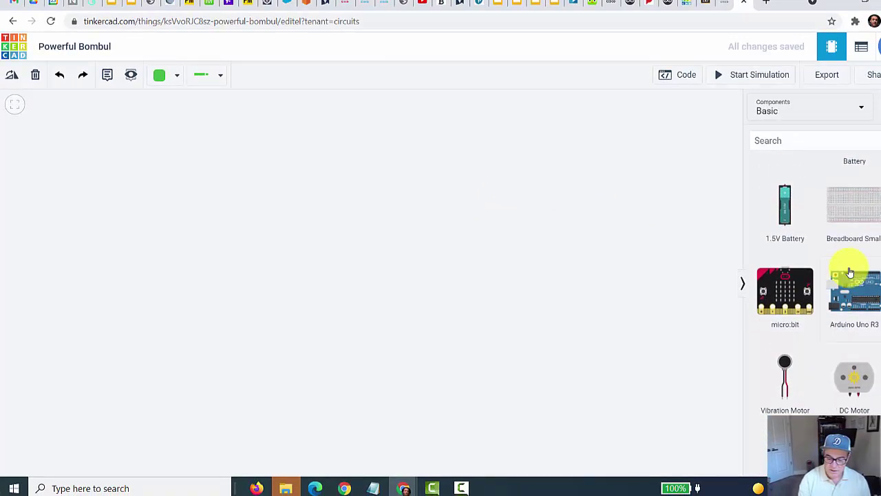
left_click_drag(863, 292, 221, 241)
left_click(447, 309)
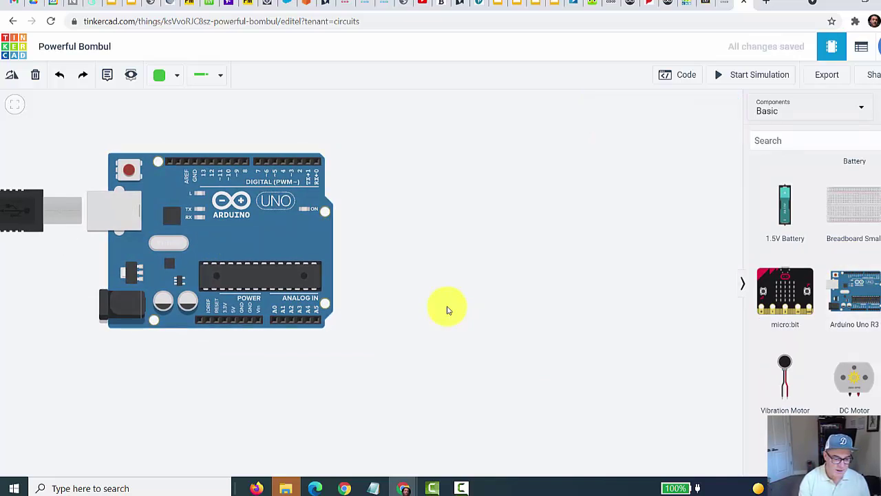
Add a Breadboard Small beside the Arduino and arrange both so the breadboard sits slightly lower and to the right.
left_click_drag(854, 206, 541, 244)
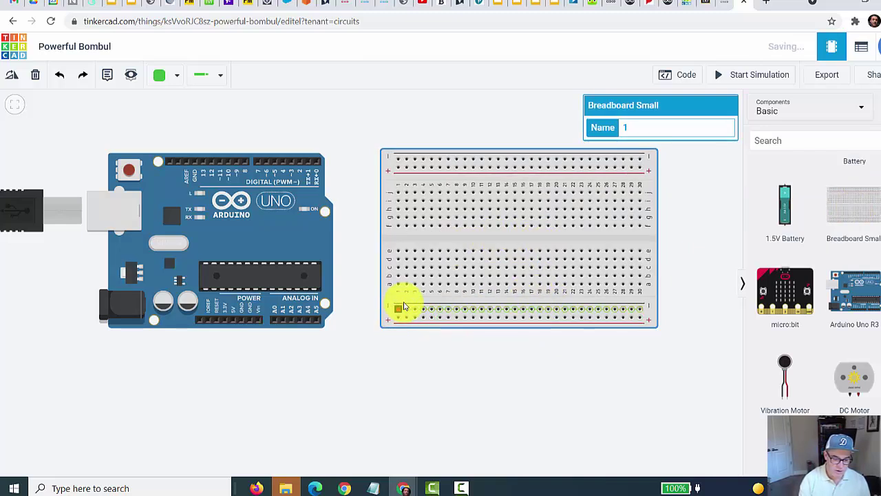
left_click_drag(387, 303, 365, 374)
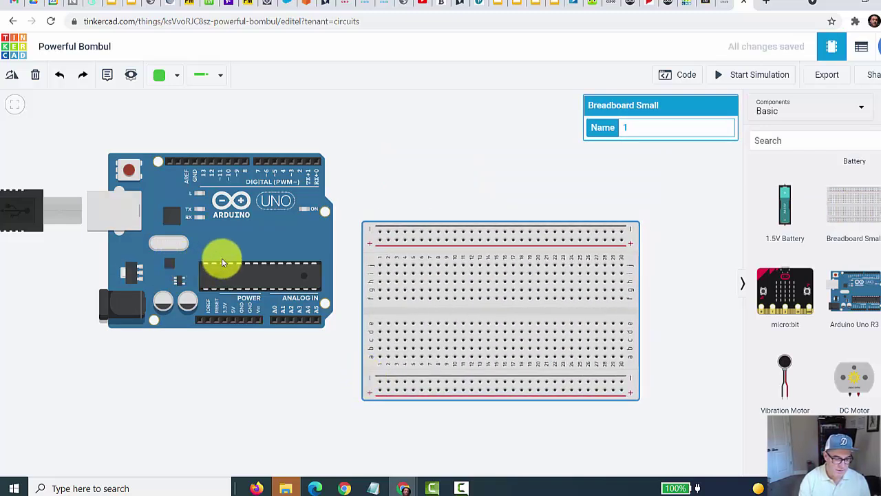
left_click_drag(242, 241, 233, 213)
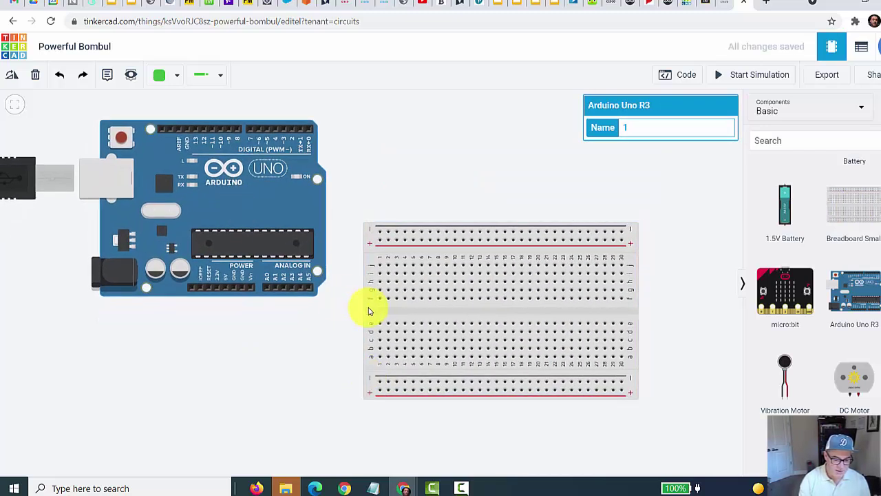
left_click_drag(368, 309, 360, 305)
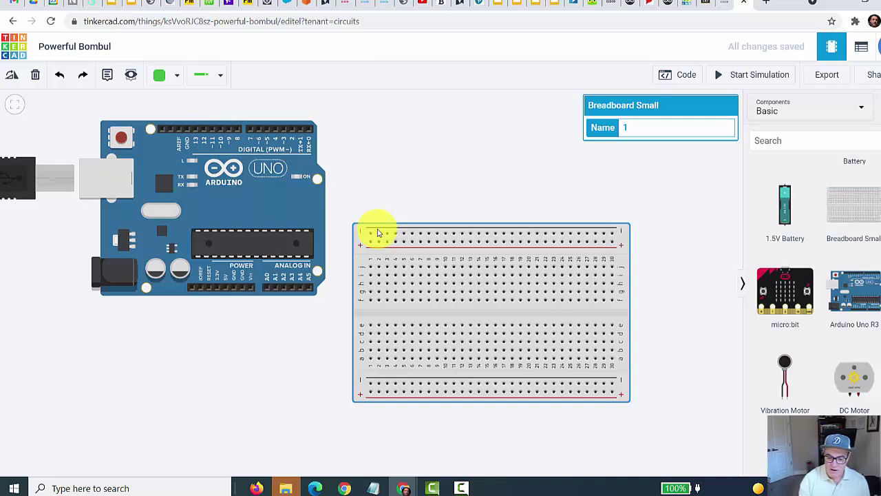
left_click(402, 181)
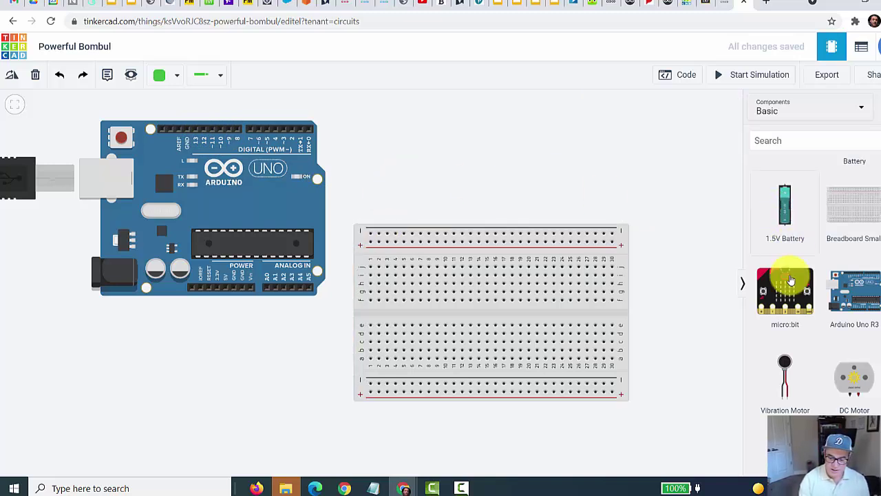
Place an LED in row d at columns 7 and 8 of the breadboard, and a resistor around column 14.
scroll(872, 289, "up", 5)
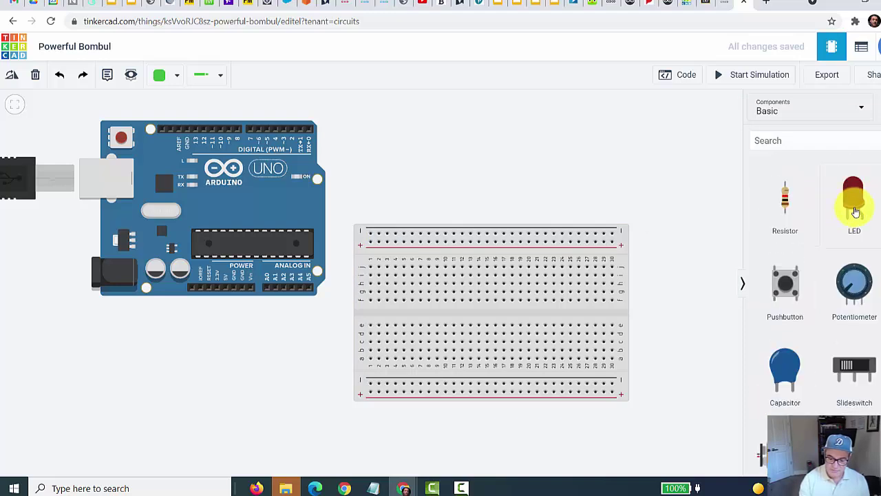
left_click_drag(854, 200, 427, 336)
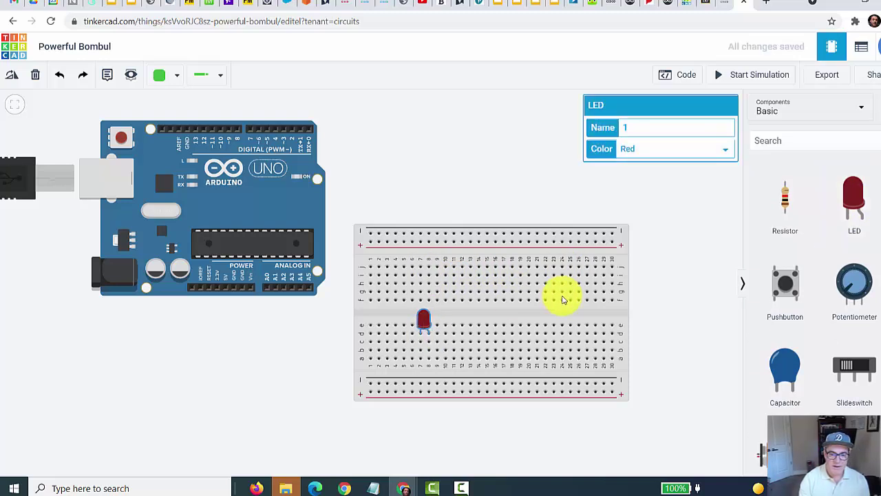
left_click(788, 195)
left_click_drag(787, 196, 484, 344)
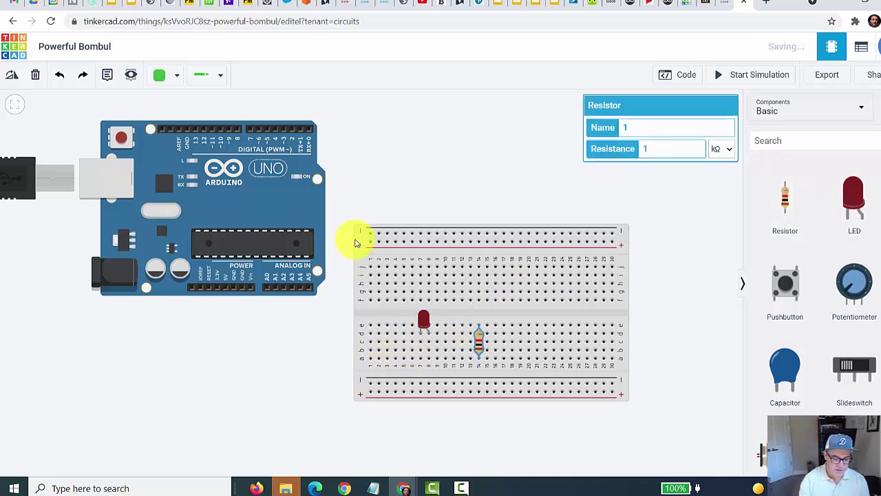
Rotate the resistor to horizontal and move it to row c, spanning columns 3 to 7 of the breadboard.
left_click(10, 76)
left_click(10, 77)
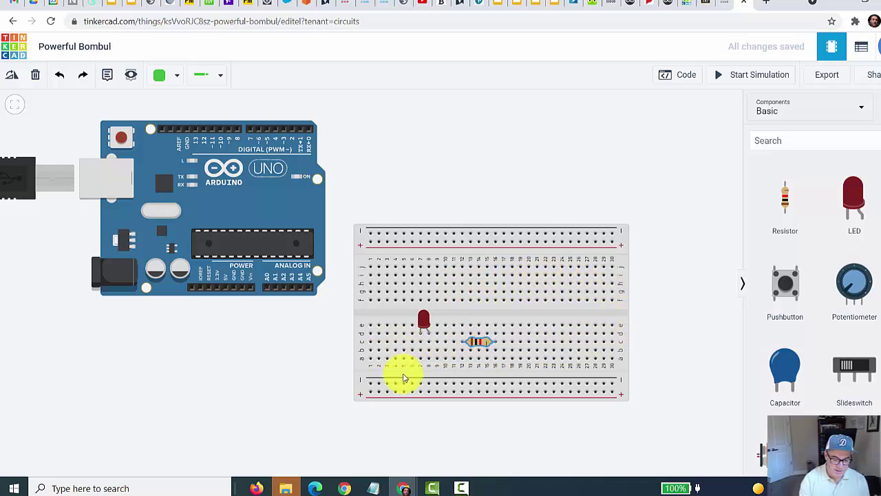
left_click(428, 383)
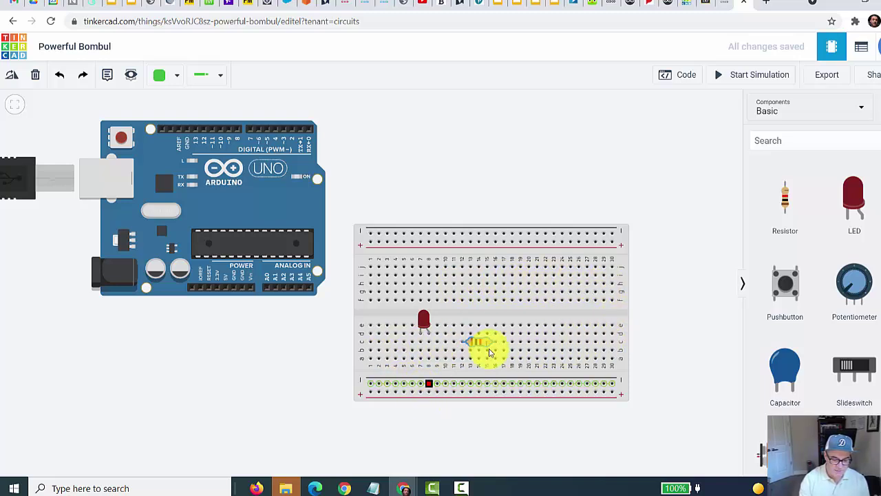
key("Escape")
left_click_drag(480, 344, 400, 346)
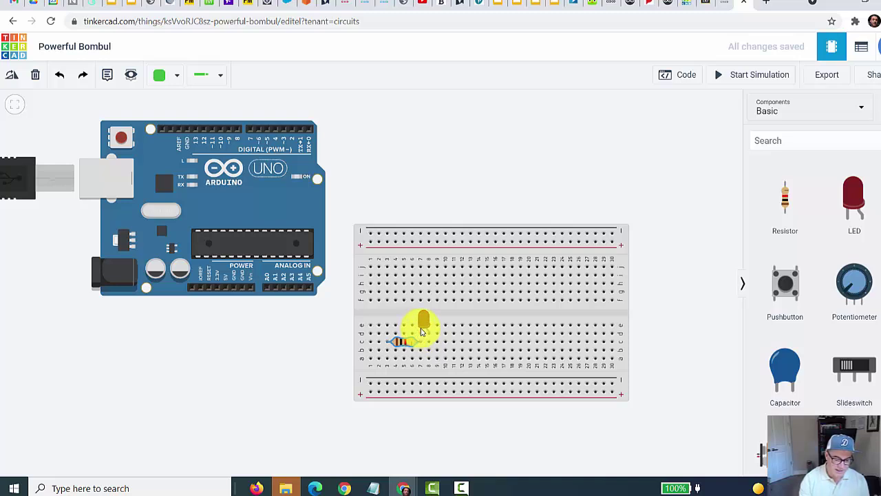
Wire hole b3, below the resistor's free end, to the lower negative rail and color the wire black.
left_click_drag(421, 343, 388, 387)
left_click(388, 387)
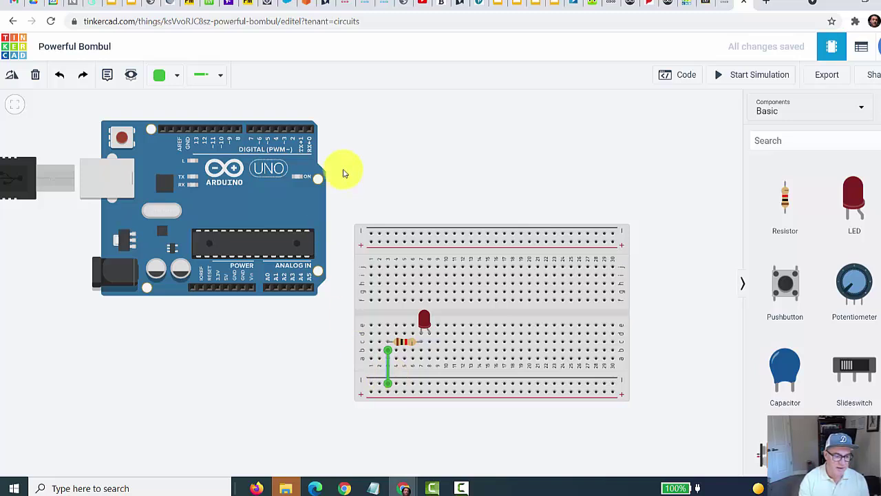
left_click(177, 76)
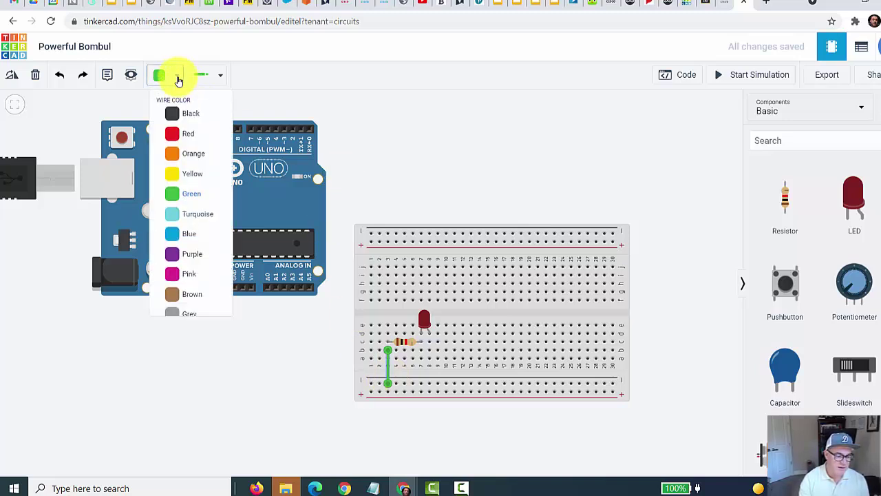
left_click(172, 113)
left_click(243, 351)
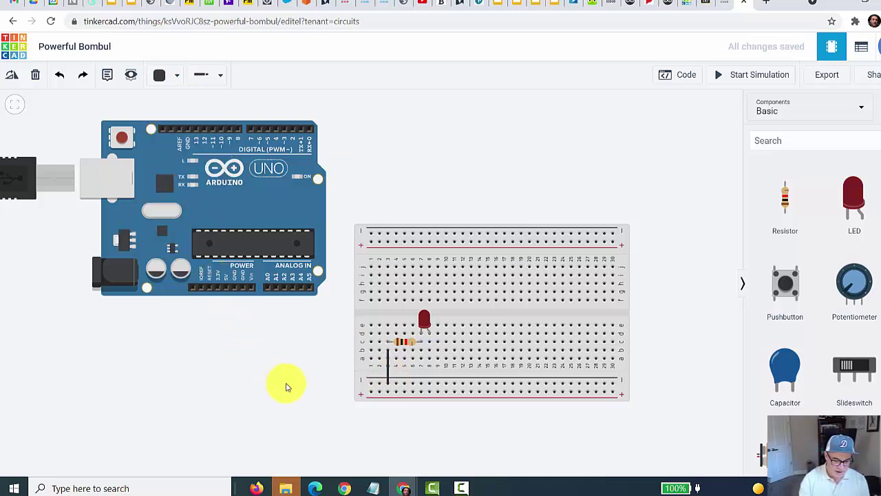
Connect the first hole of the breadboard's lower negative rail to a GND pin in the Arduino's power header.
left_click(370, 386)
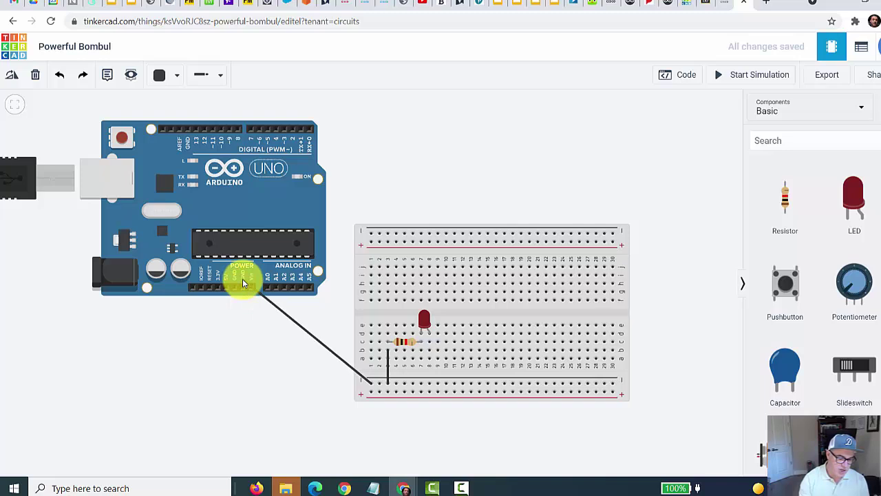
left_click(243, 286)
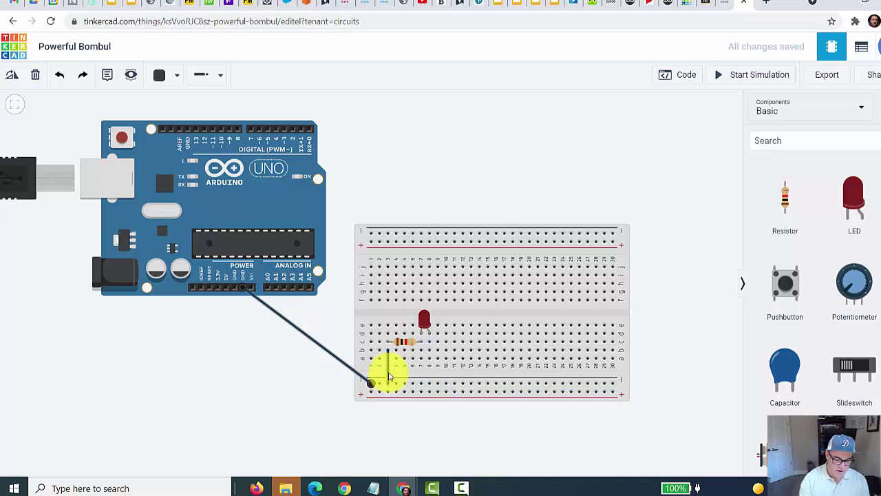
left_click(388, 334)
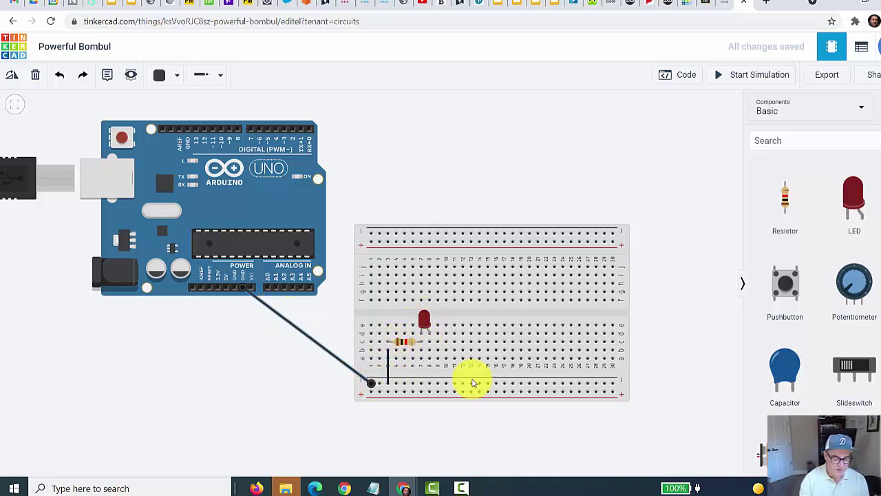
Wire breadboard hole a8, in the LED's second column, to Arduino pin 12, and briefly run the simulation.
left_click(428, 361)
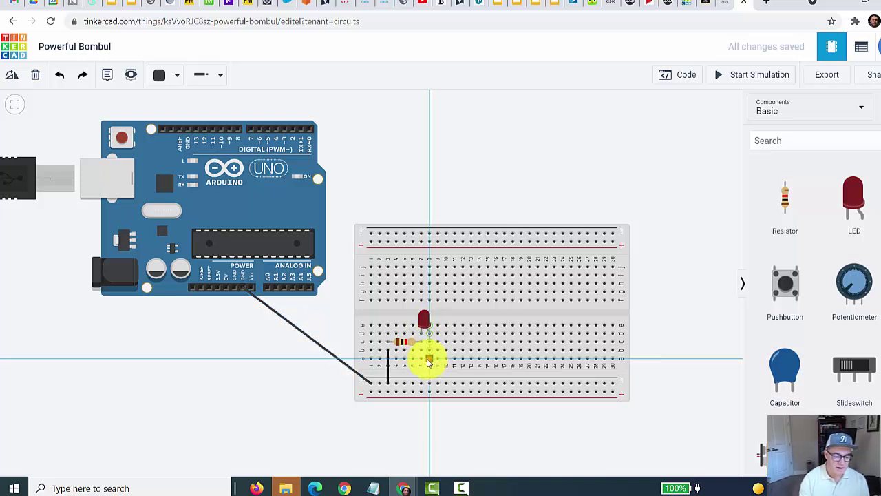
left_click(204, 134)
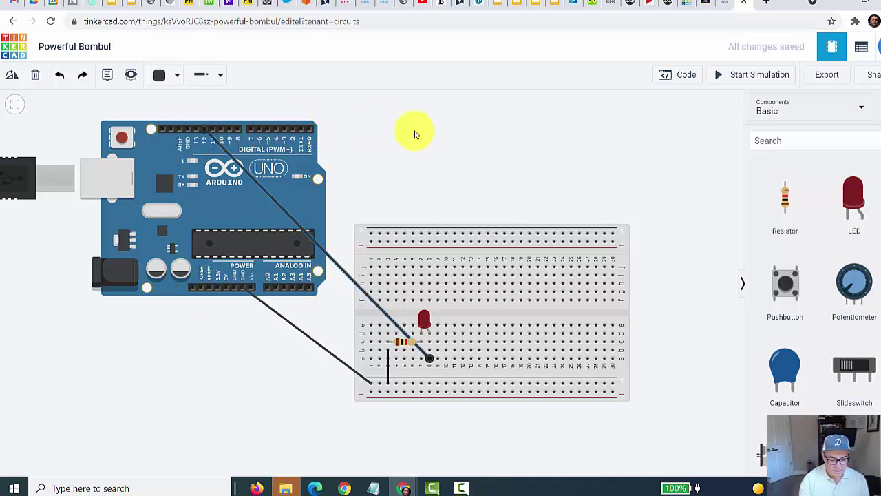
left_click(719, 77)
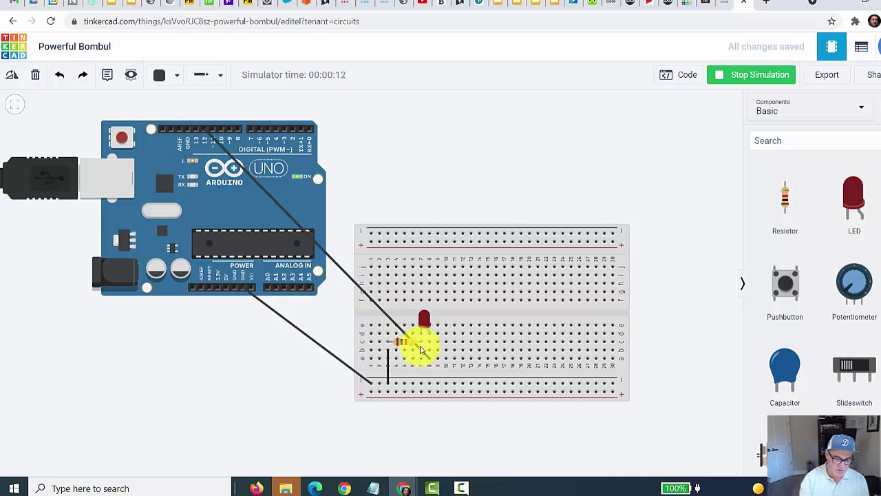
left_click(721, 77)
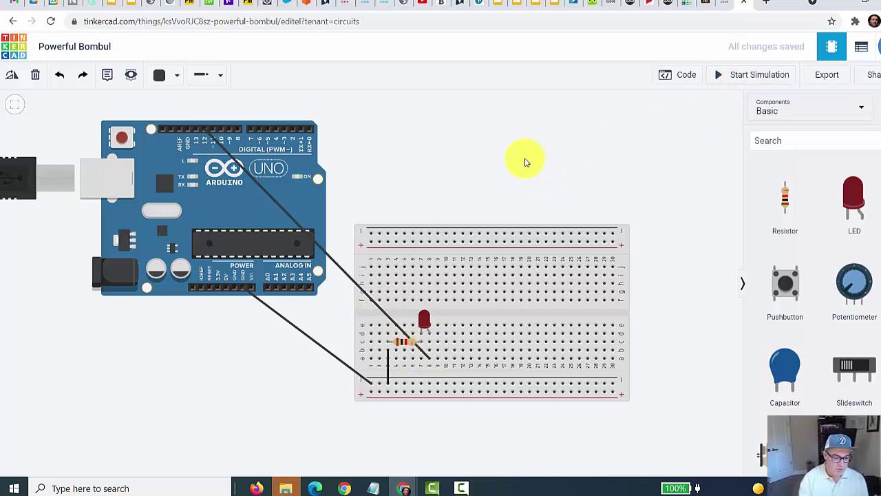
Shift the Arduino and the breadboard further left on the workplane and recolor the pin 12 wire red.
left_click_drag(288, 202, 247, 205)
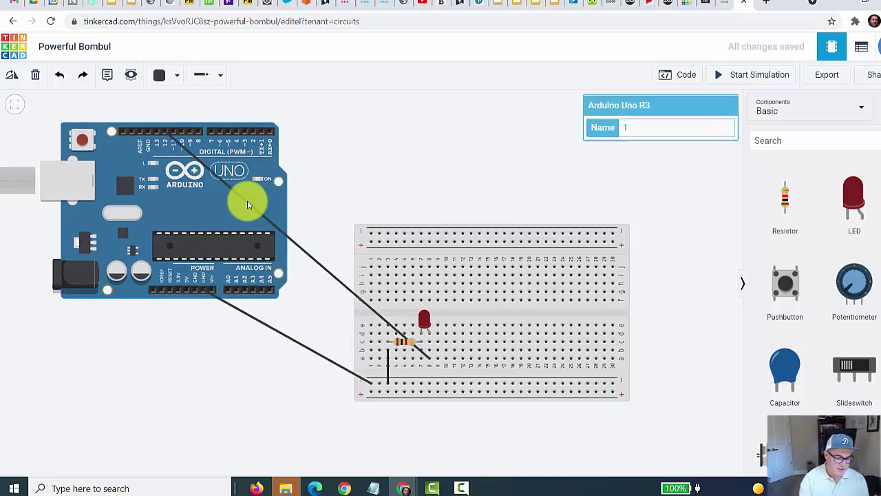
left_click_drag(359, 282, 304, 284)
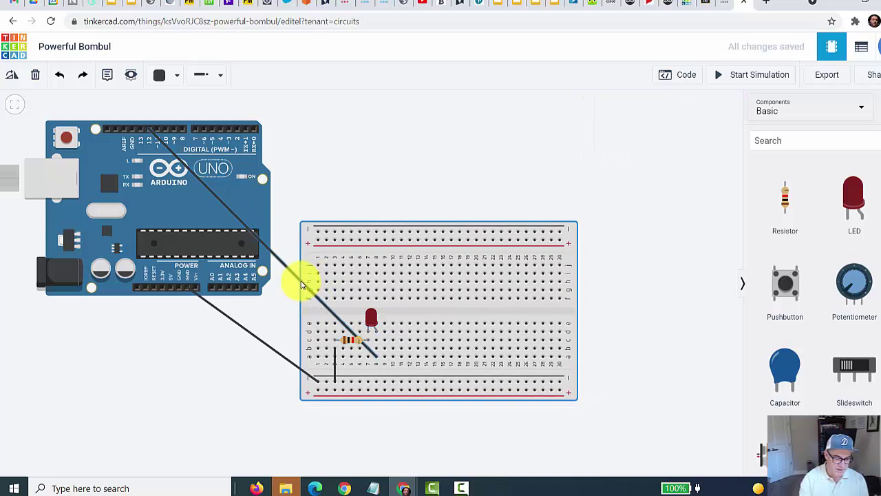
left_click(299, 281)
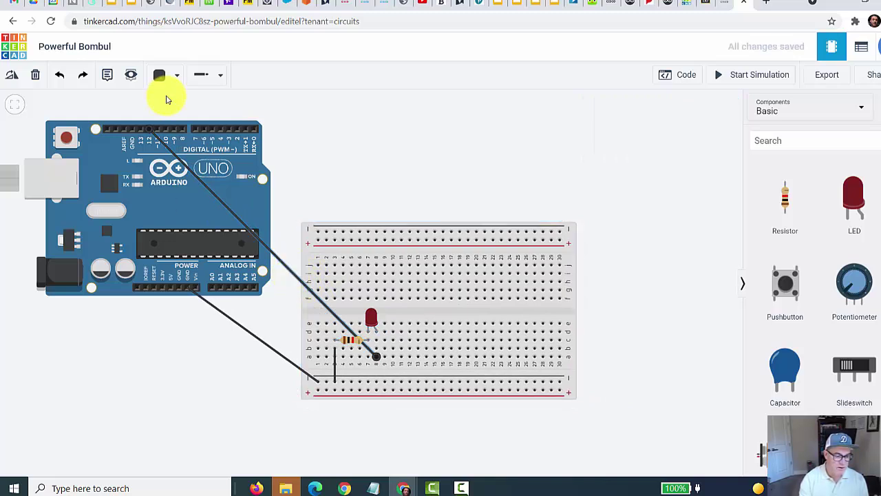
left_click(172, 75)
left_click(175, 135)
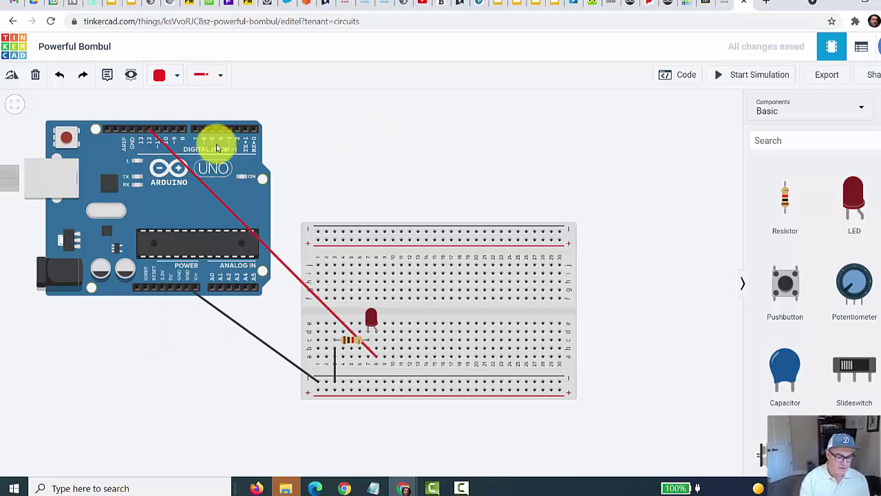
Open the Arduino's code editor and switch it from Blocks to Text, accepting the loss of the blocks.
left_click(150, 133)
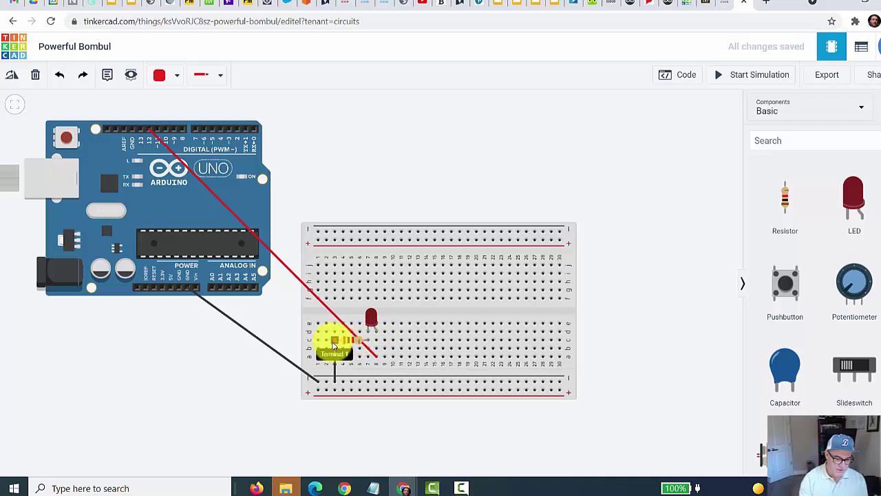
left_click(185, 286)
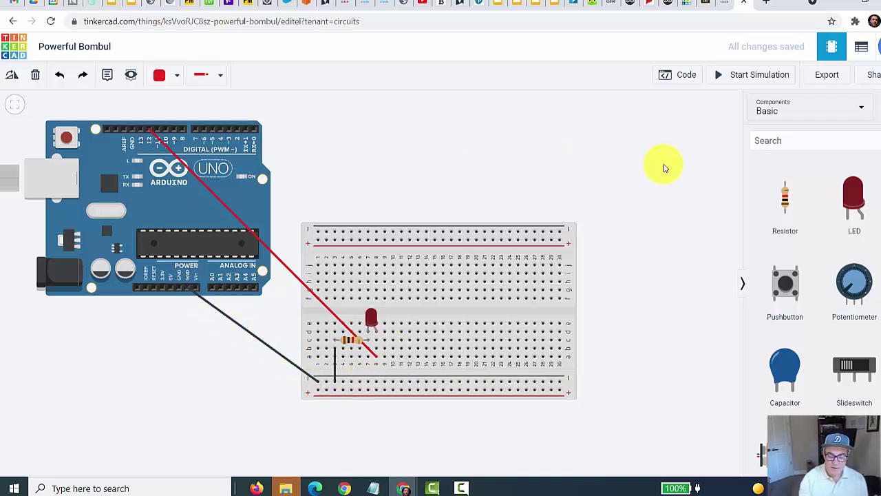
left_click(685, 80)
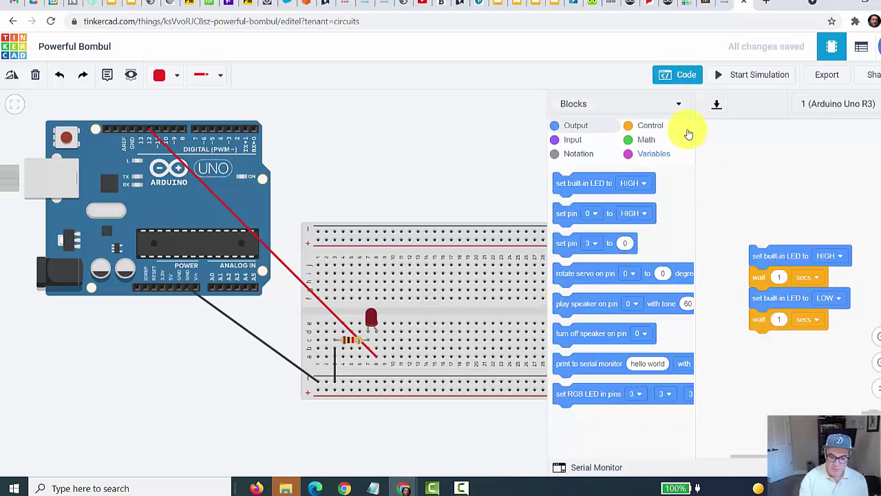
left_click(681, 103)
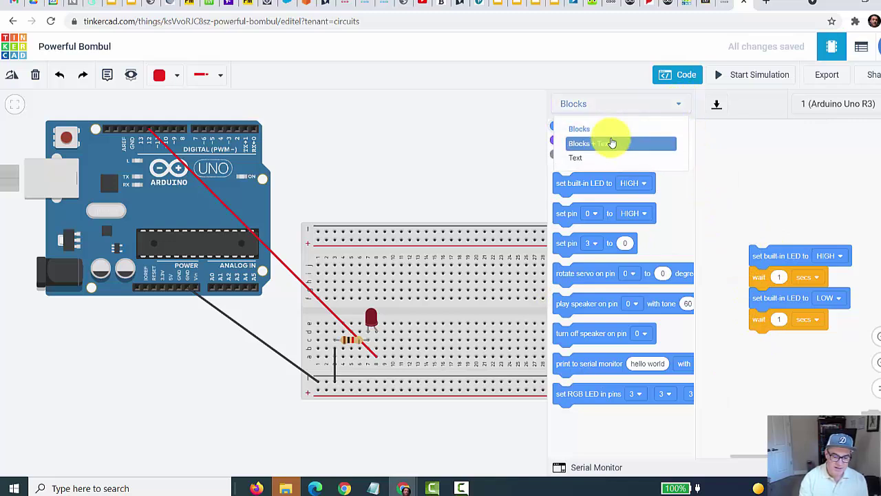
left_click(582, 161)
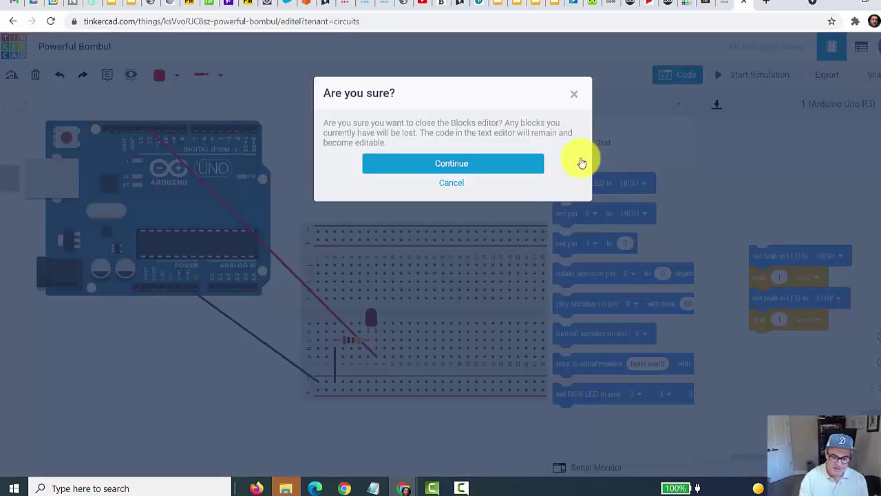
left_click(449, 169)
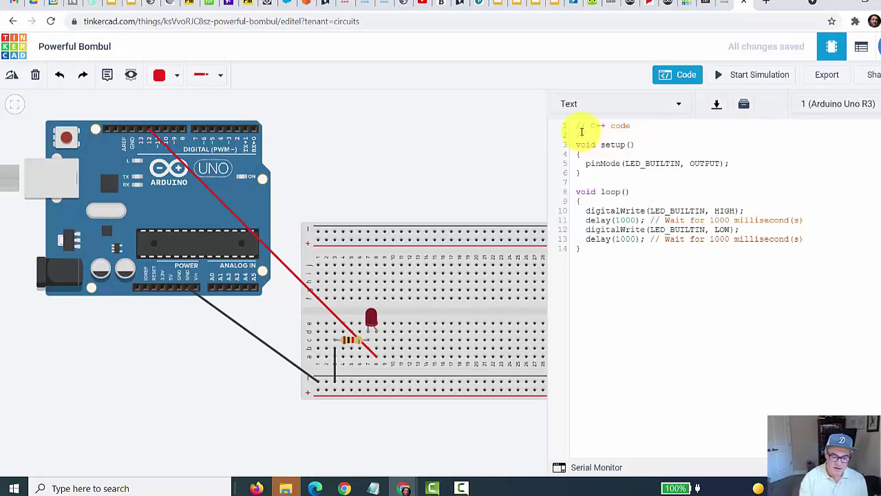
Examine the default sketch: the comment lines, the void setup() function and the arguments of its pinMode call.
left_click_drag(578, 126, 659, 271)
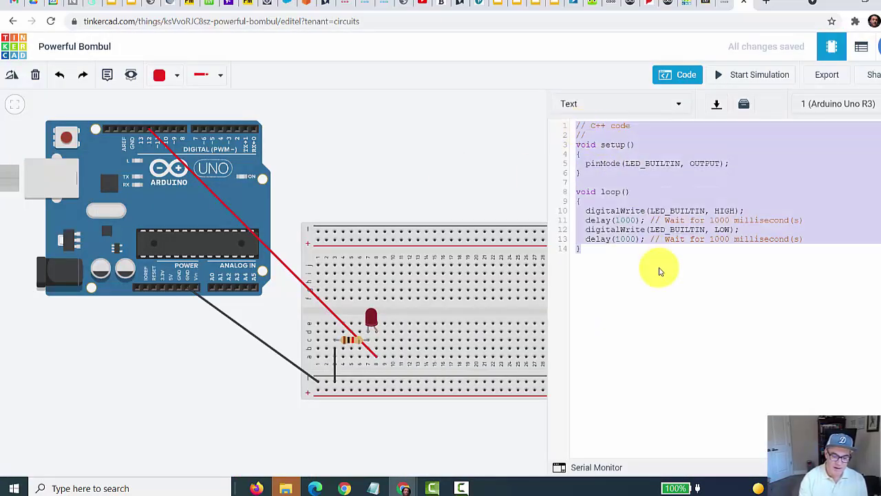
left_click(638, 308)
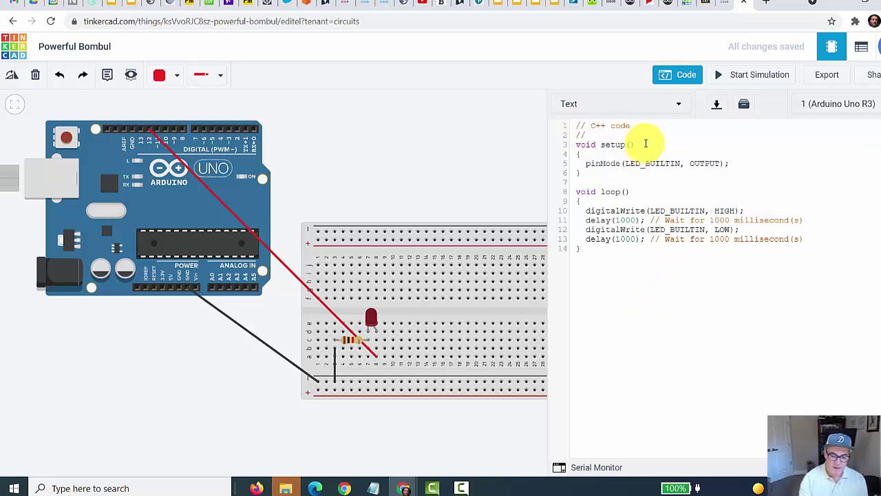
left_click_drag(590, 125, 638, 130)
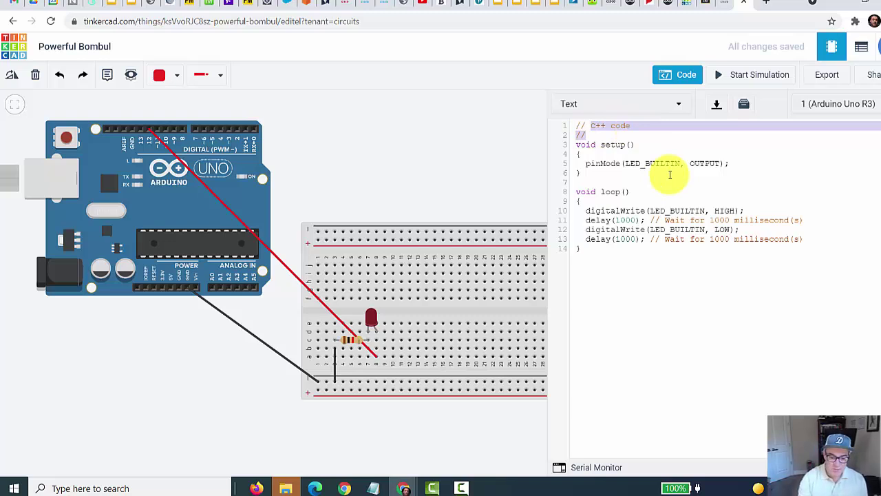
left_click(660, 333)
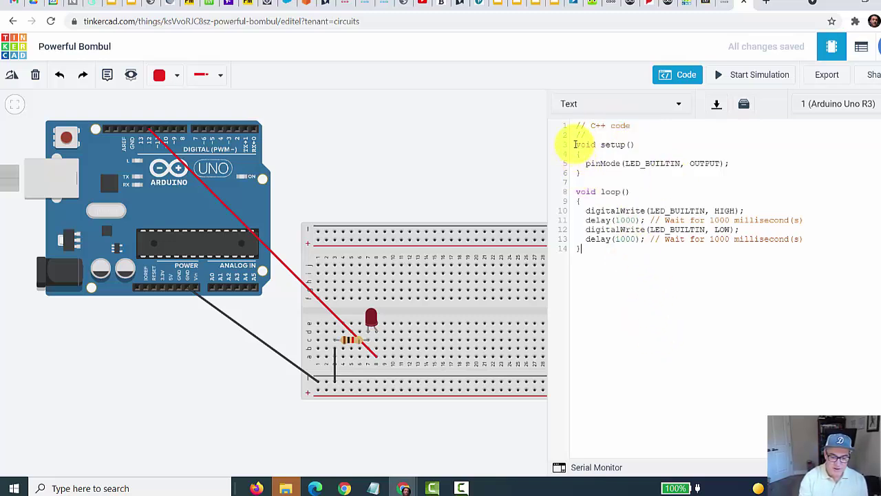
left_click_drag(576, 145, 635, 144)
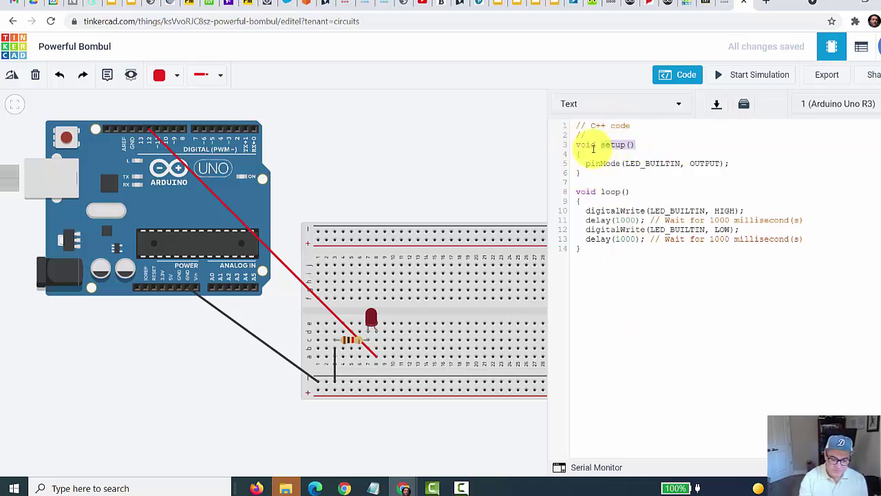
left_click_drag(576, 143, 601, 143)
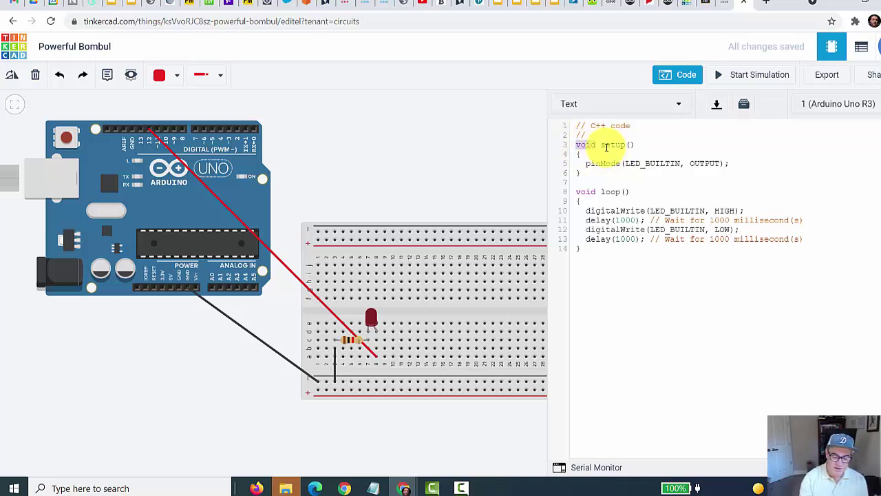
left_click_drag(601, 145, 634, 143)
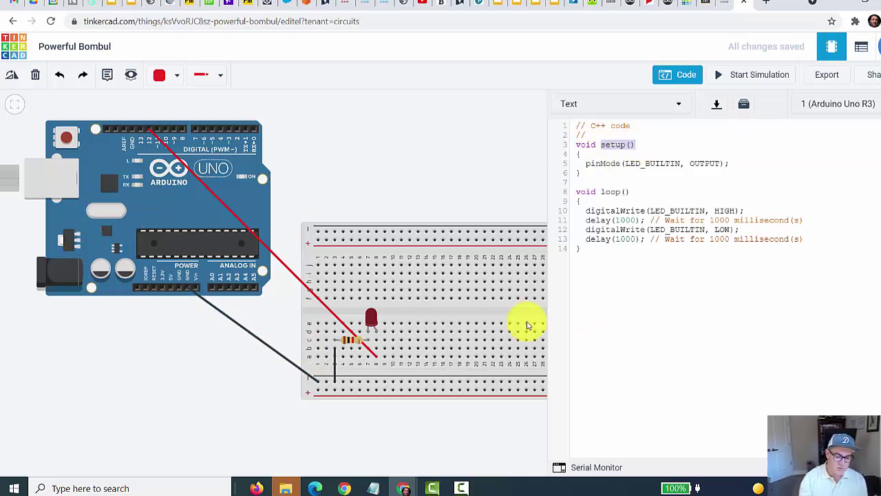
left_click(576, 144)
left_click_drag(576, 144, 625, 164)
left_click(582, 165)
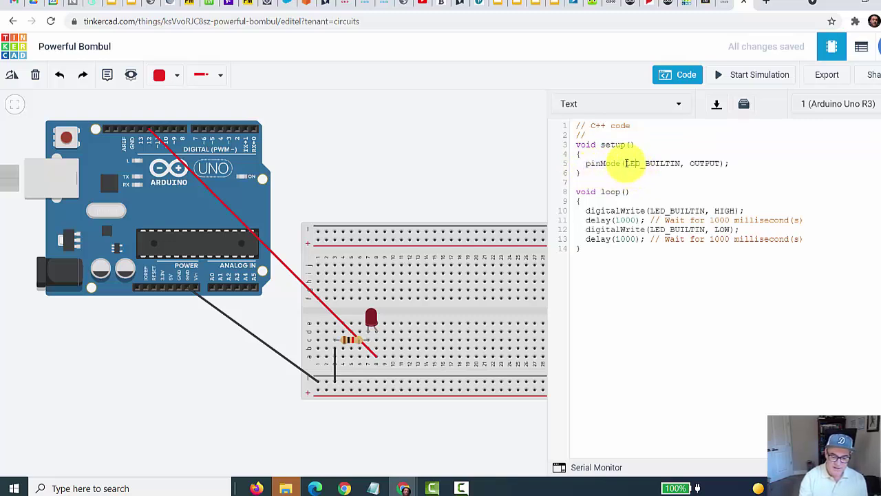
left_click_drag(625, 164, 679, 165)
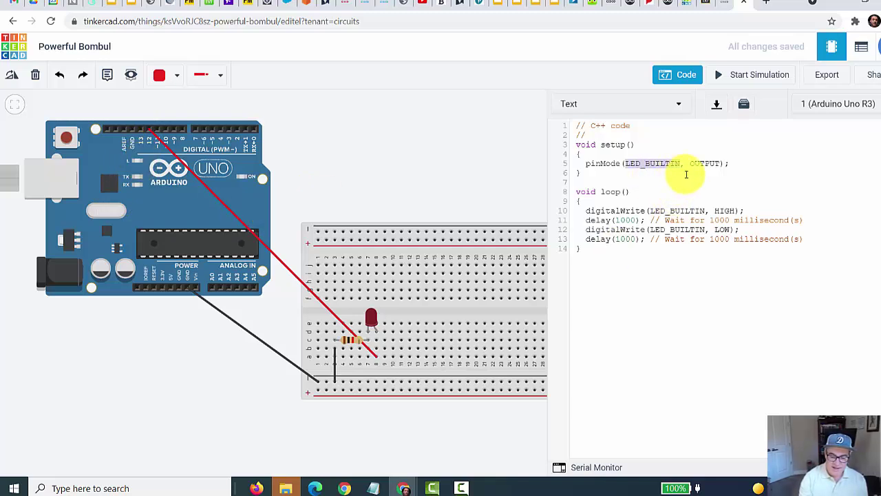
double_click(709, 164)
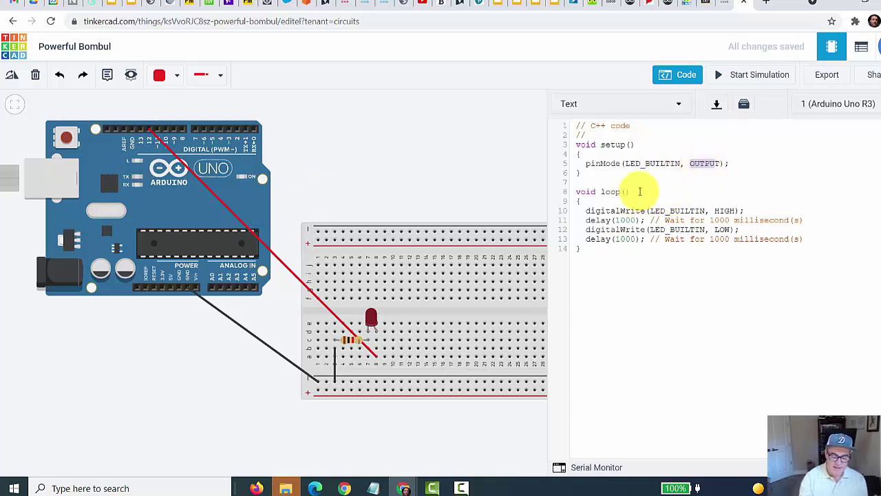
Insert blank lines above setup() and declare the constant "const int ledPin = 12;" there.
left_click(595, 136)
key("Return")
key("Return")
key("Return")
key("Return")
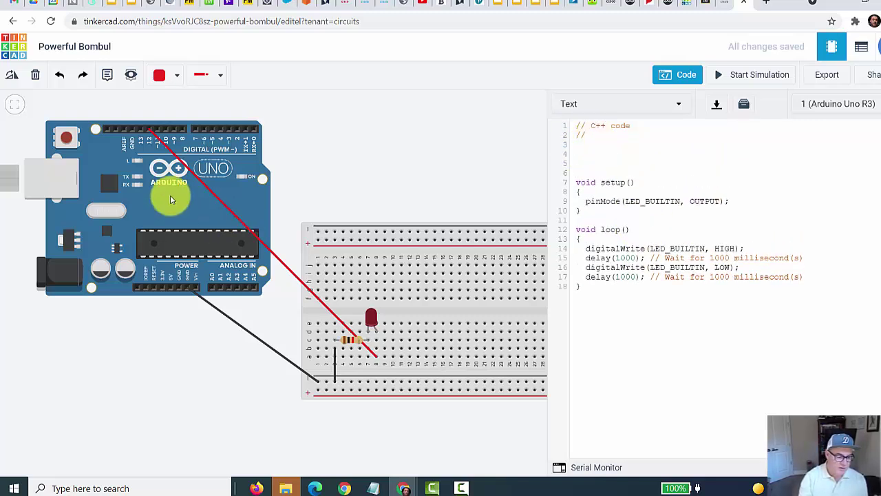
left_click(576, 153)
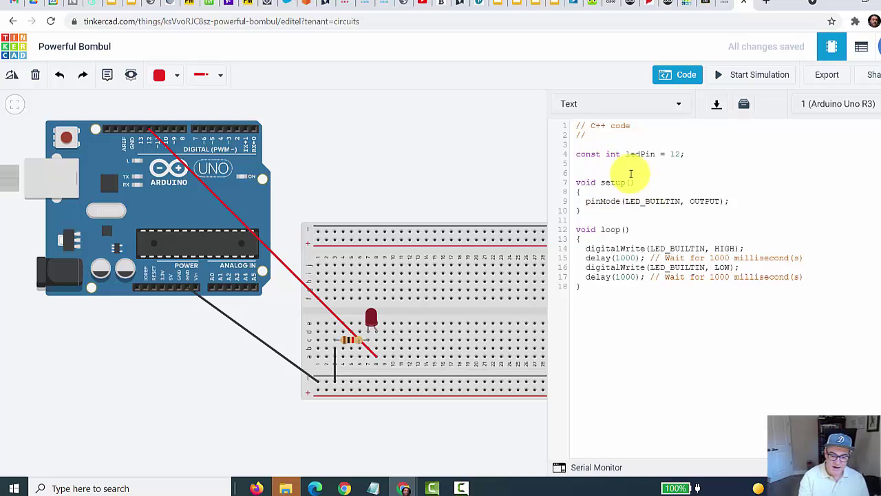
Replace LED_BUILTIN with ledPin in the pinMode call inside setup().
left_click_drag(625, 153, 683, 154)
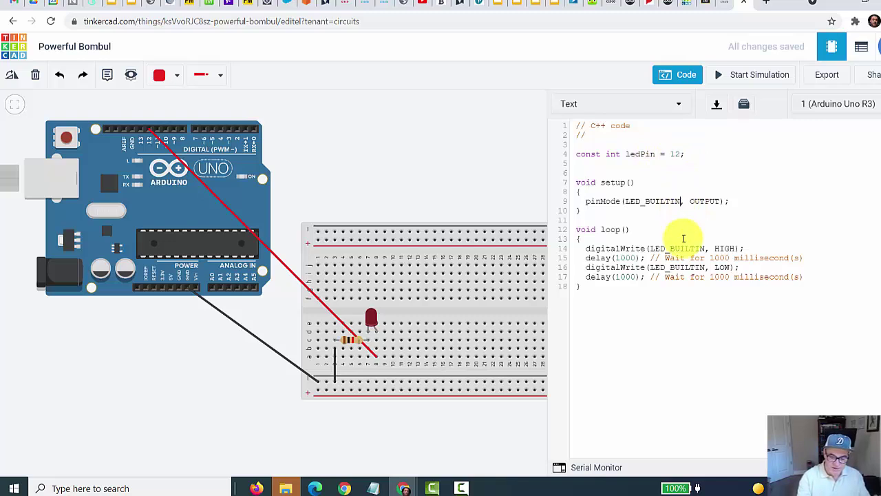
key("BackSpace")
key("BackSpace")
key("BackSpace")
key("BackSpace")
key("BackSpace")
key("BackSpace")
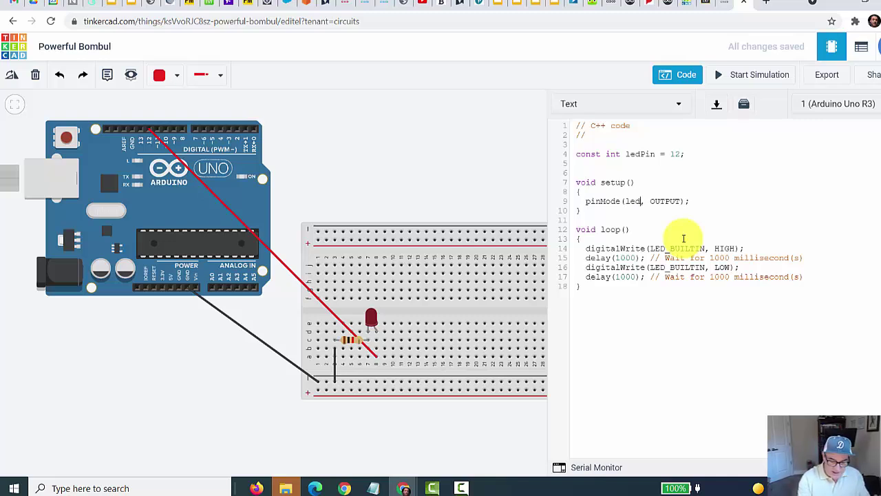
type("ledPin")
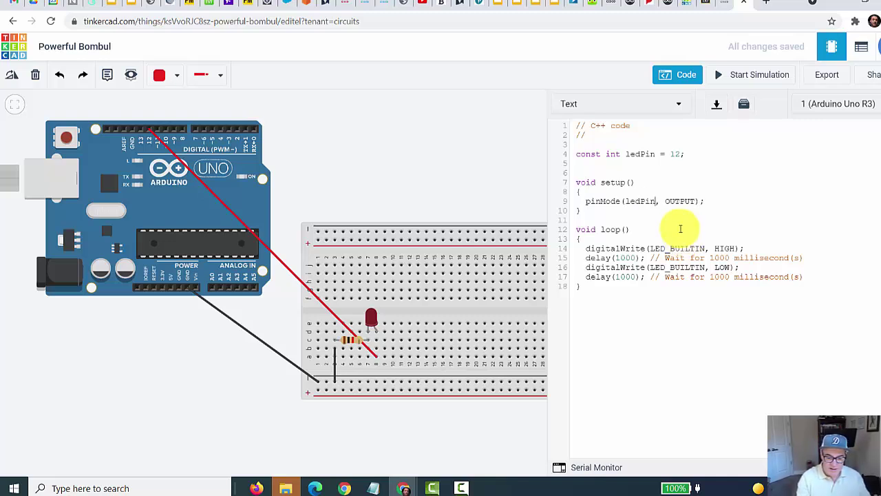
Review the pinMode arguments, the ledPin declaration, the setup() block and the void loop() header.
left_click_drag(625, 202, 690, 201)
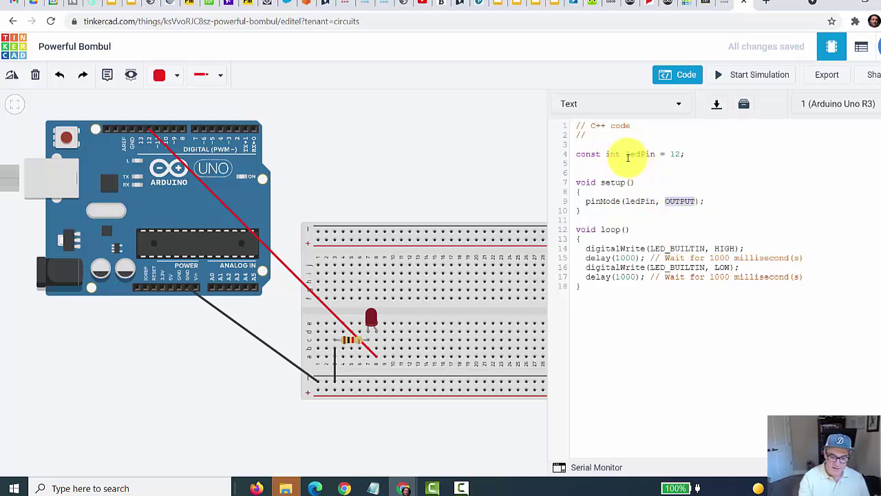
left_click_drag(626, 154, 676, 158)
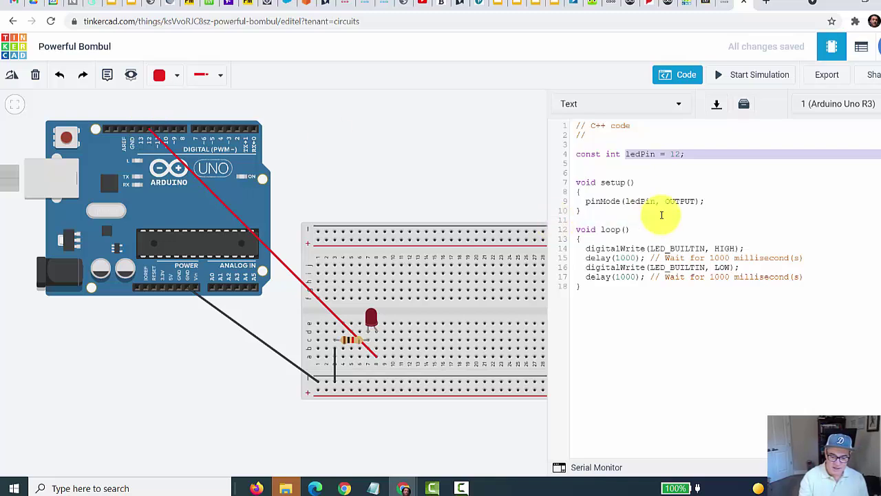
left_click_drag(665, 202, 704, 200)
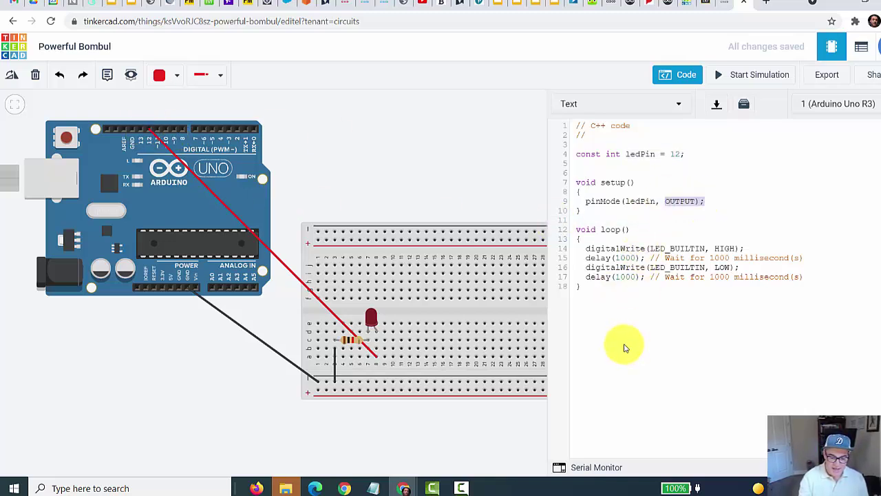
left_click_drag(573, 183, 597, 210)
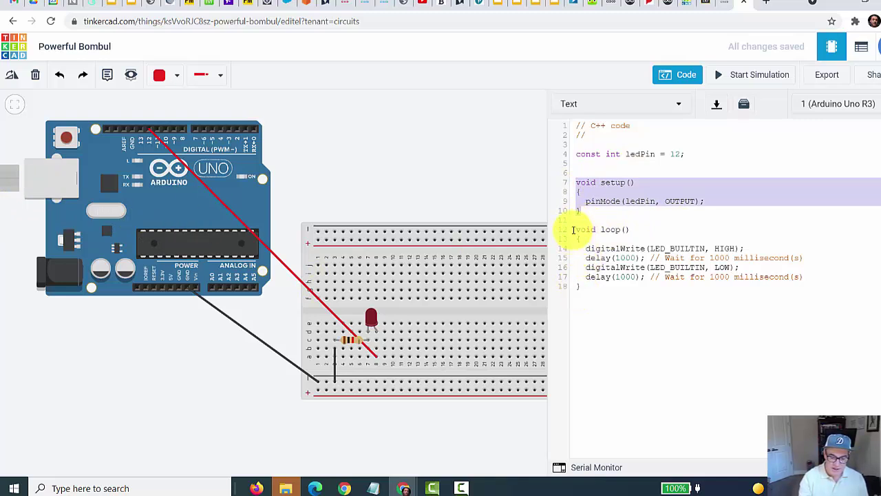
left_click_drag(573, 229, 635, 231)
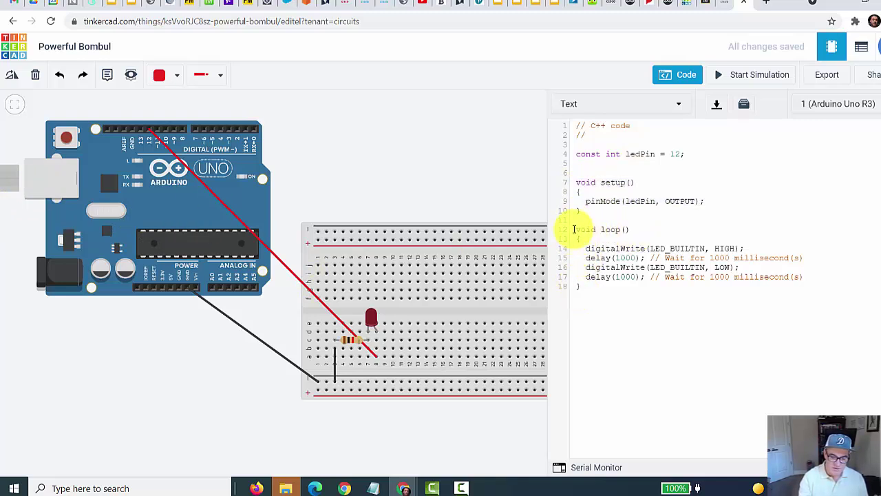
left_click_drag(575, 229, 597, 229)
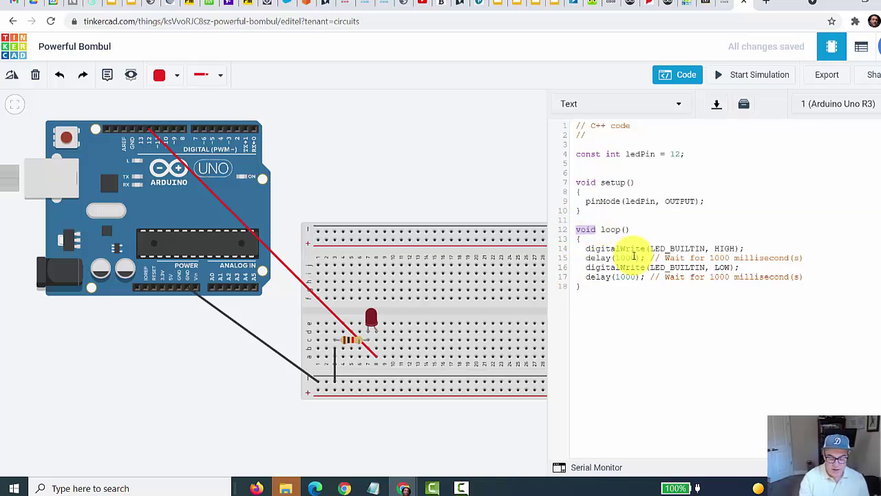
double_click(610, 230)
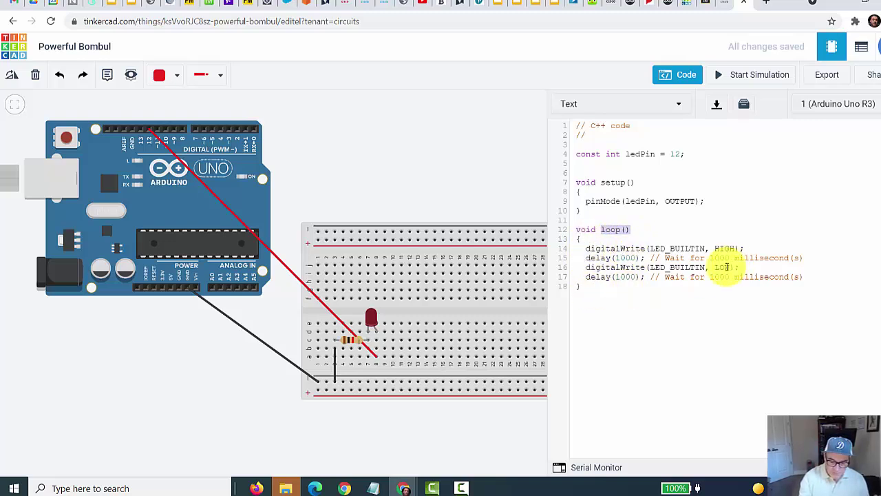
Use ledPin in loop()'s HIGH digitalWrite call, and change the delay after it and its comment to 3000 milliseconds.
left_click(586, 249)
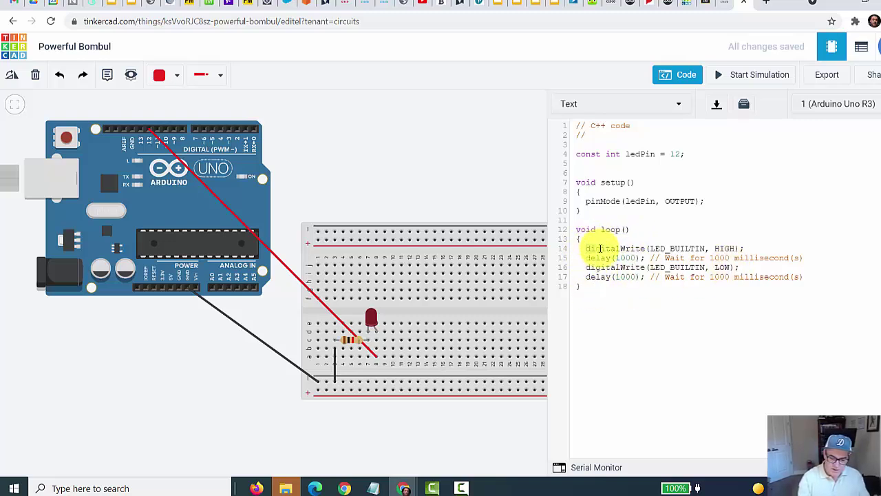
left_click_drag(600, 249, 645, 248)
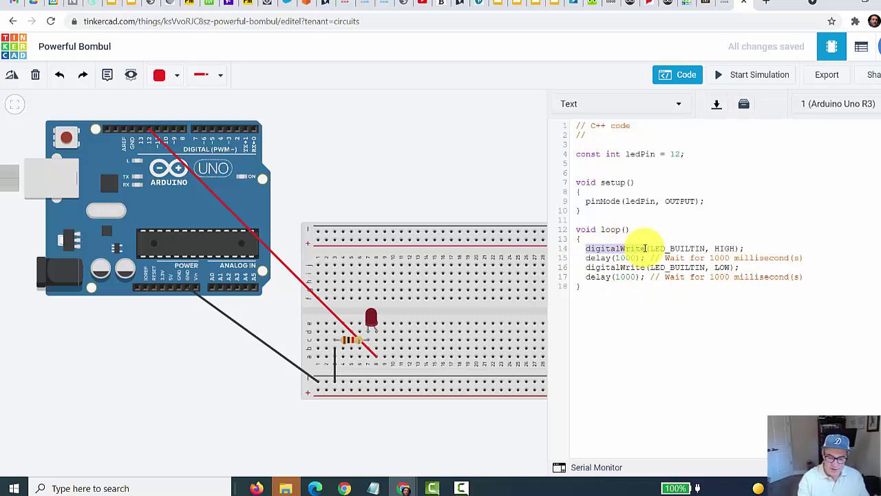
left_click_drag(649, 248, 707, 249)
type("ledPin")
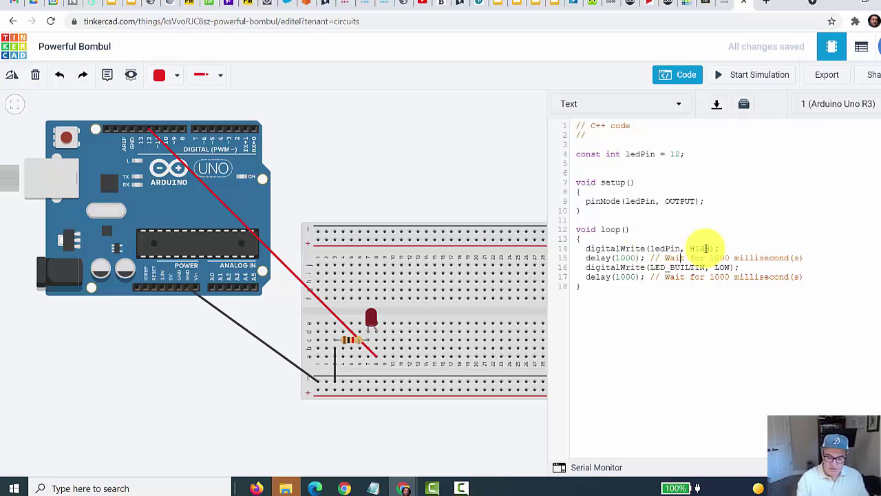
double_click(622, 258)
type("3000")
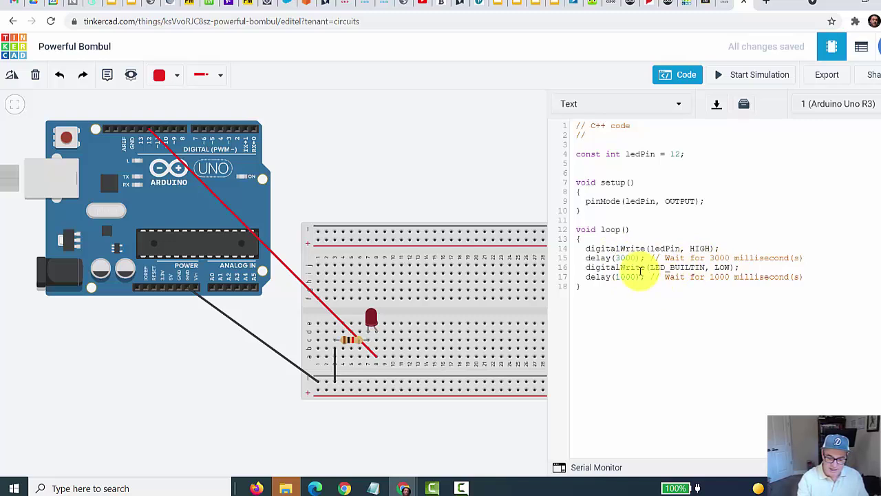
Replace LED_BUILTIN with ledPin in the LOW digitalWrite call inside loop().
left_click_drag(586, 267, 635, 266)
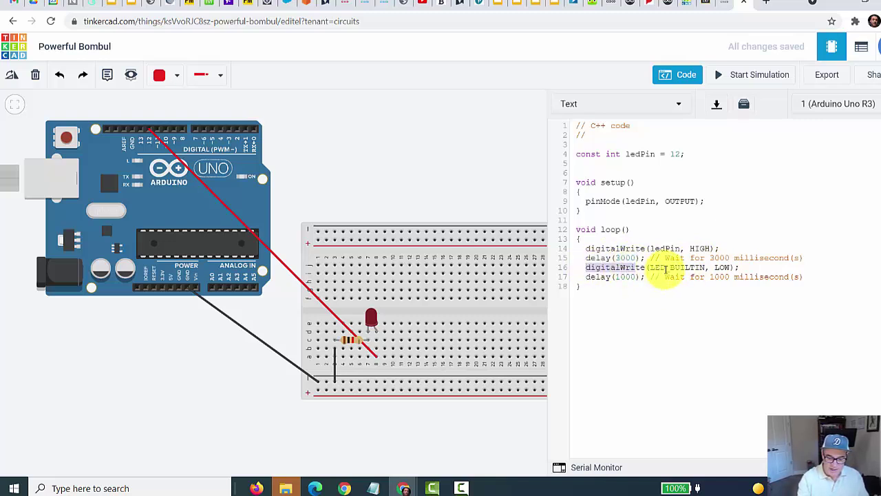
left_click(705, 268)
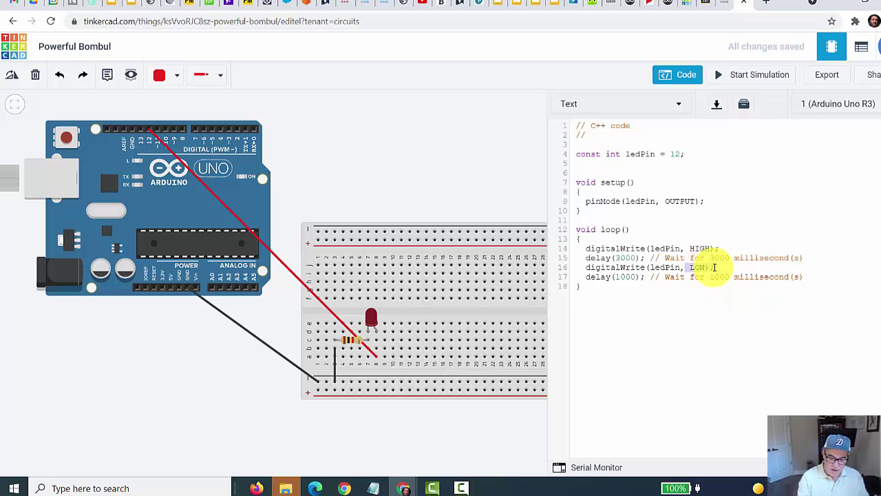
double_click(697, 269)
left_click(586, 277)
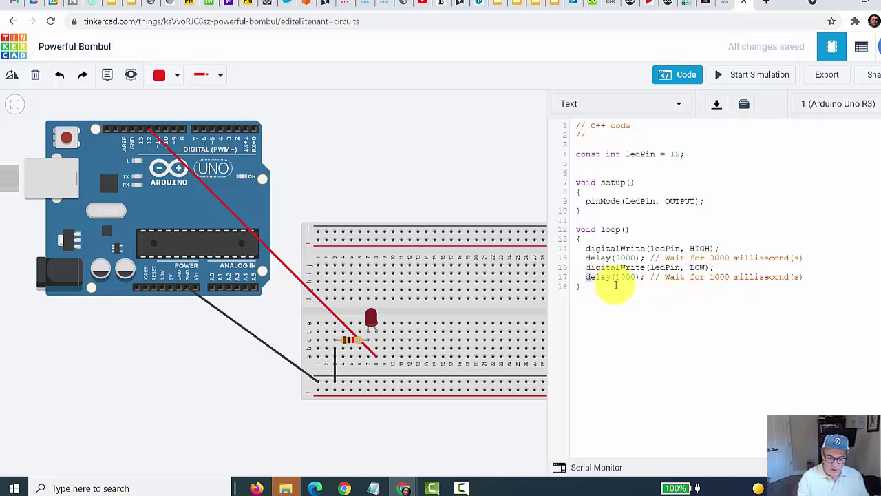
Set the delay after the LOW digitalWrite call to 2000 milliseconds and review the statements inside loop().
left_click(619, 277)
key("BackSpace")
type("2")
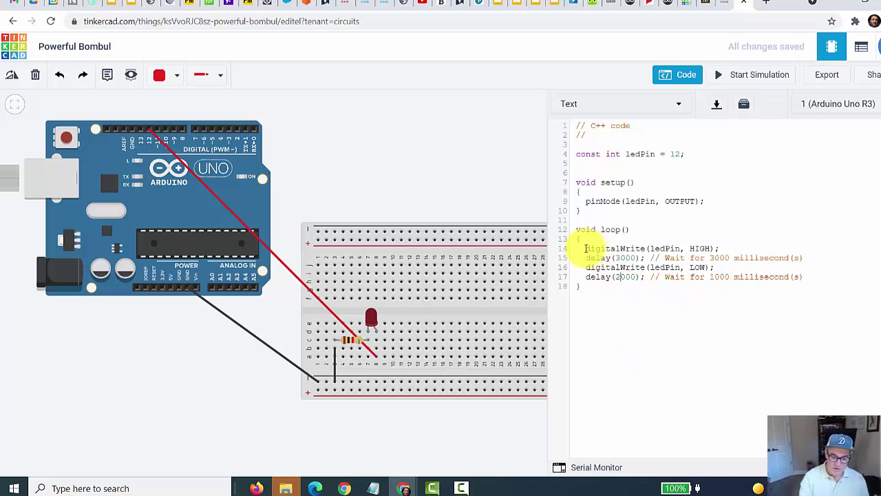
left_click_drag(586, 249, 722, 249)
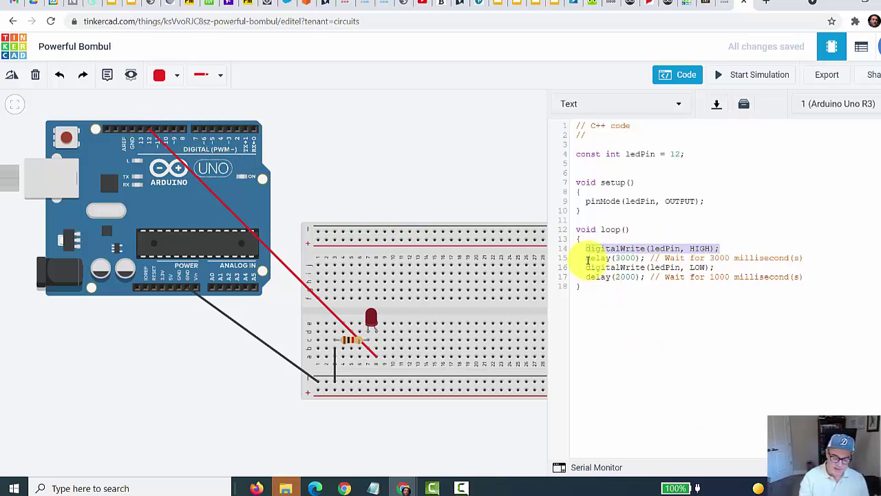
left_click_drag(586, 258, 653, 267)
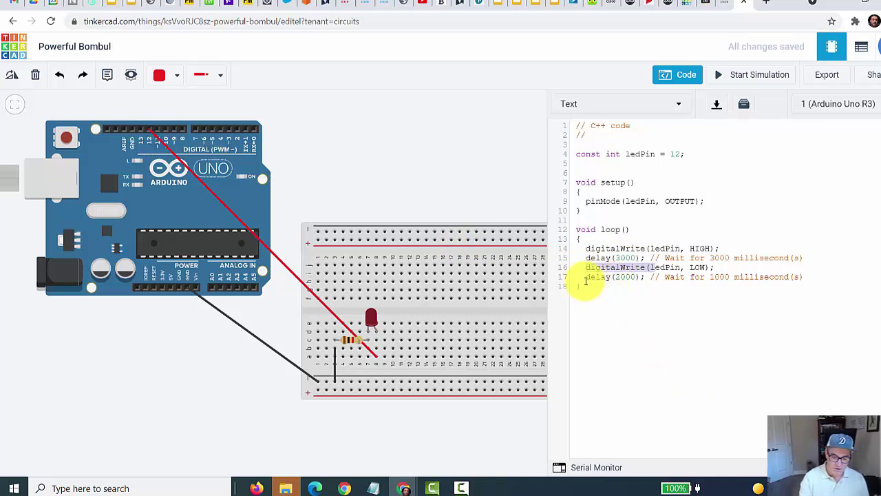
left_click_drag(586, 277, 637, 285)
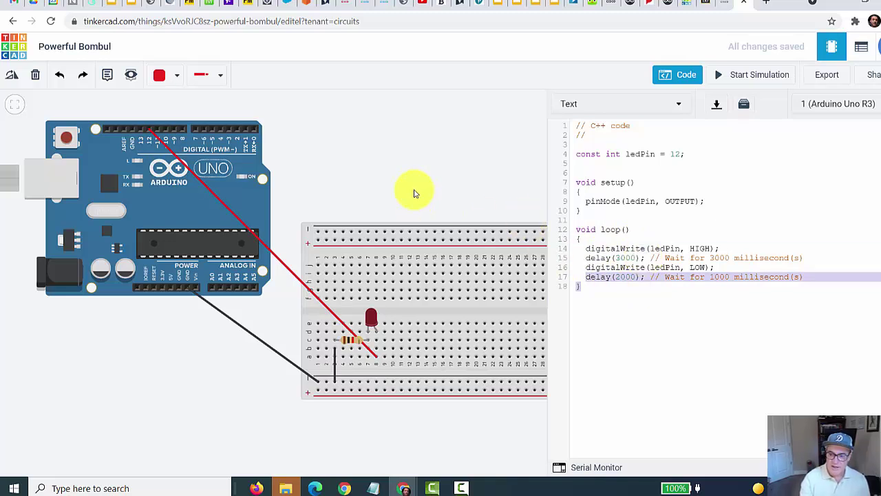
Shift the Arduino Uno and the breadboard slightly to the right in the workspace.
left_click(677, 74)
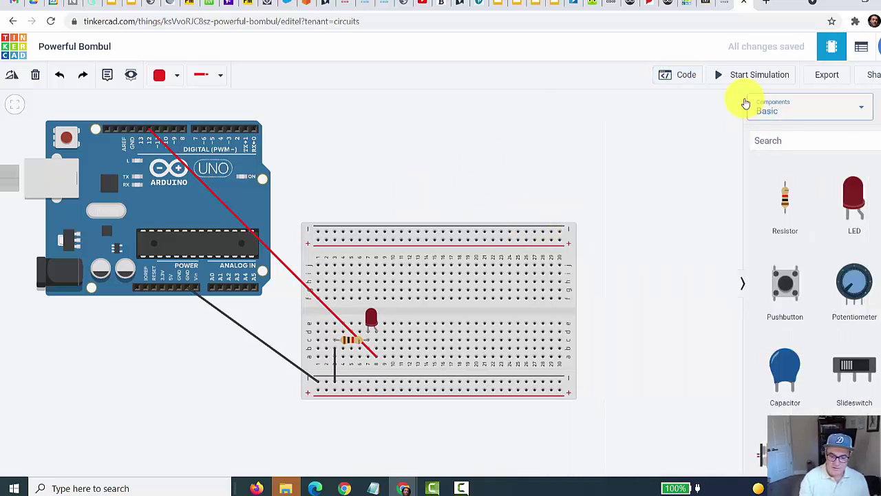
left_click(688, 81)
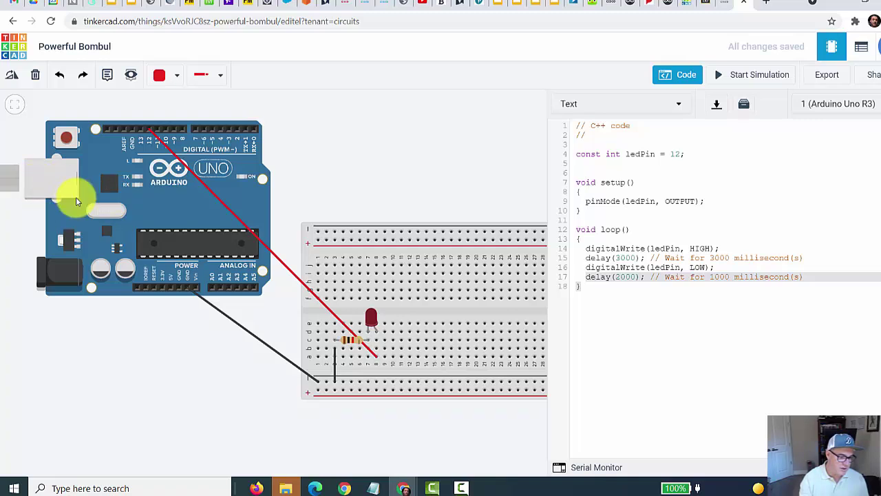
left_click_drag(70, 204, 111, 194)
left_click_drag(305, 256, 343, 252)
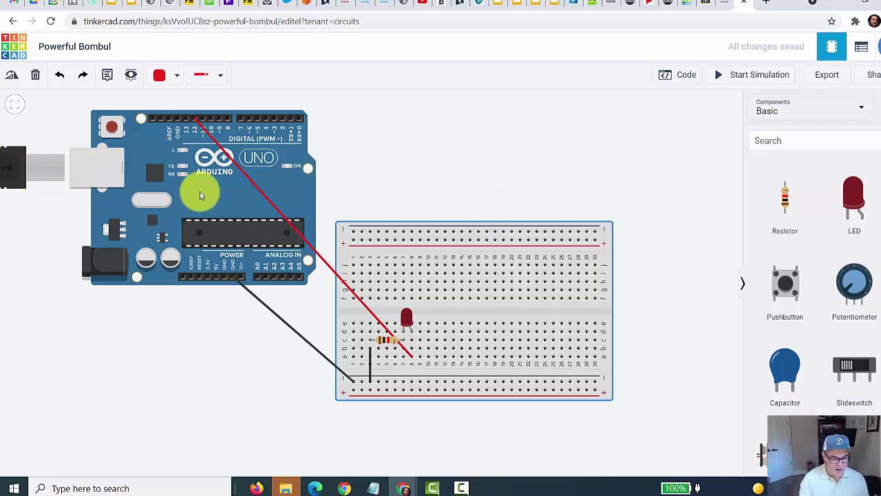
Run the circuit simulation to check the LED's blinking, and stop it after observing several cycles.
left_click(690, 79)
left_click(692, 81)
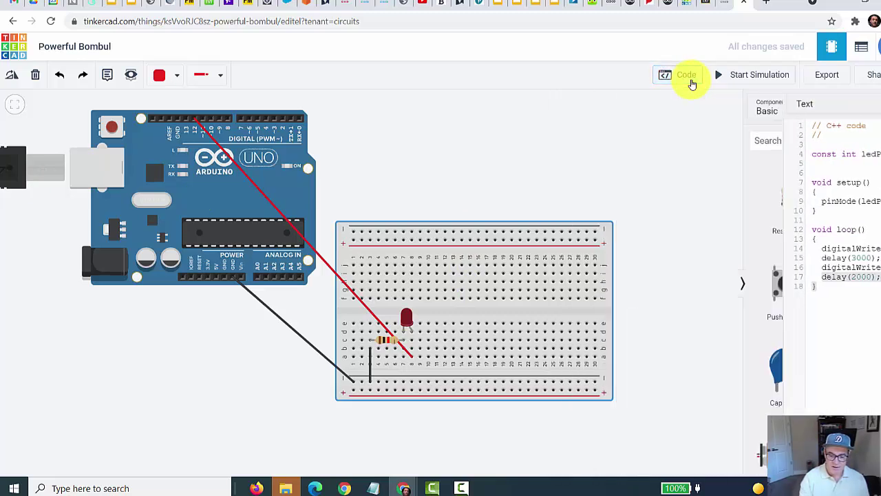
left_click(756, 84)
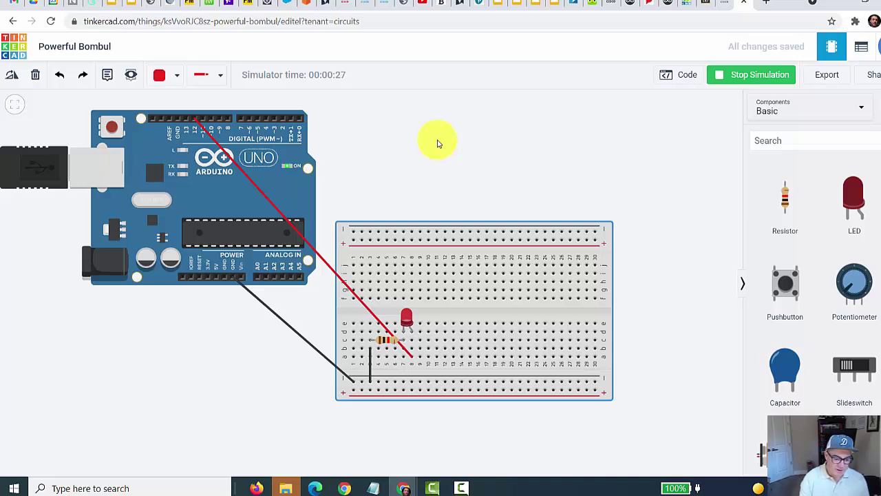
left_click(721, 75)
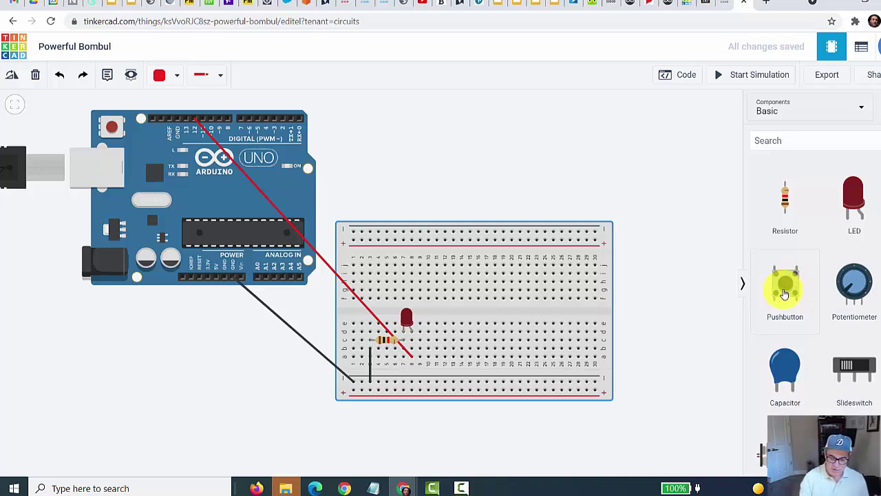
Place a pushbutton across the breadboard's centre gap at columns 15 and 17, and wire column 15, row d to Arduino pin 2 in green.
left_click_drag(784, 294, 478, 311)
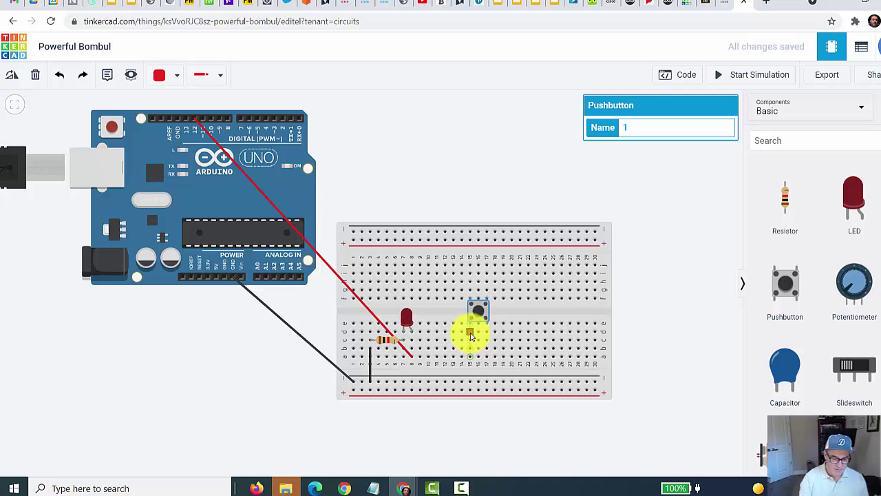
left_click(471, 336)
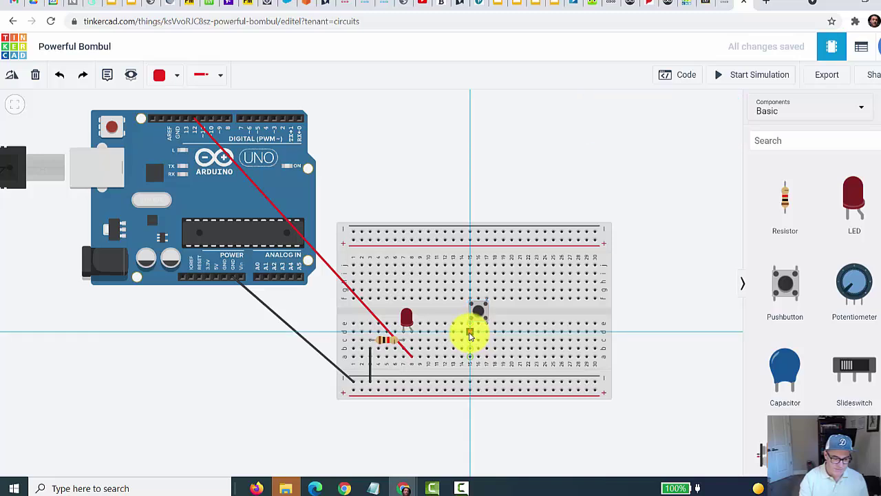
left_click(283, 120)
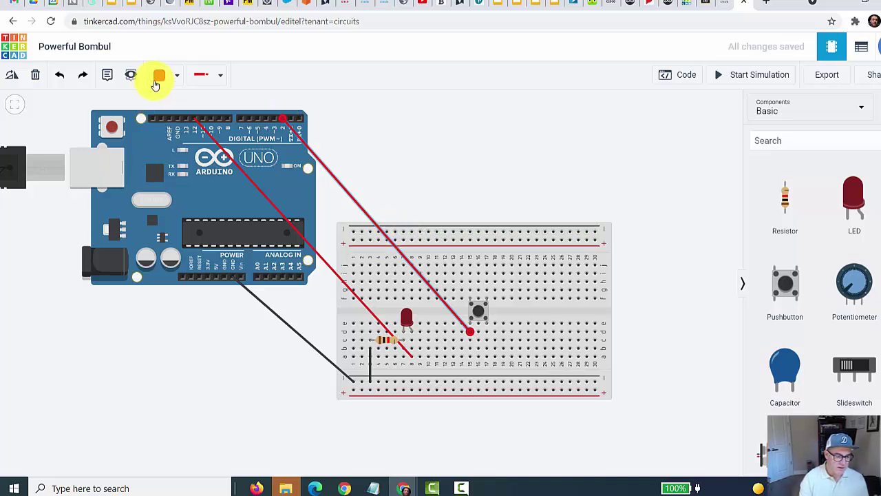
left_click(176, 76)
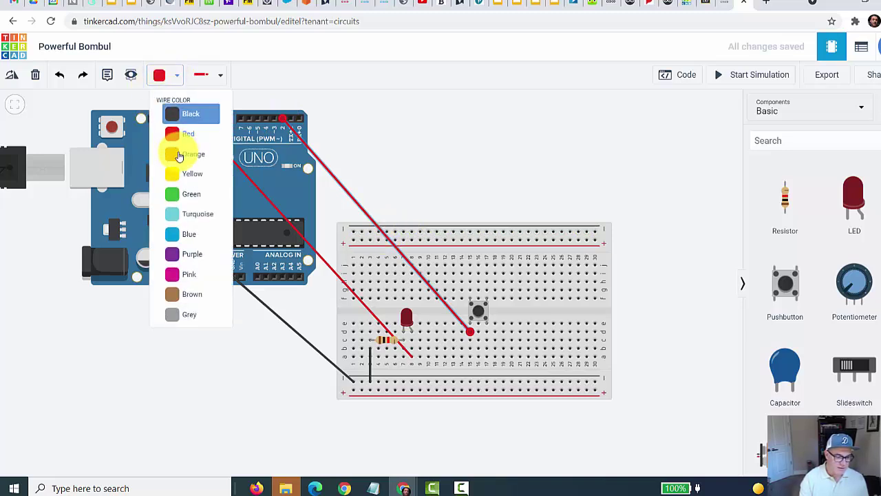
left_click(173, 195)
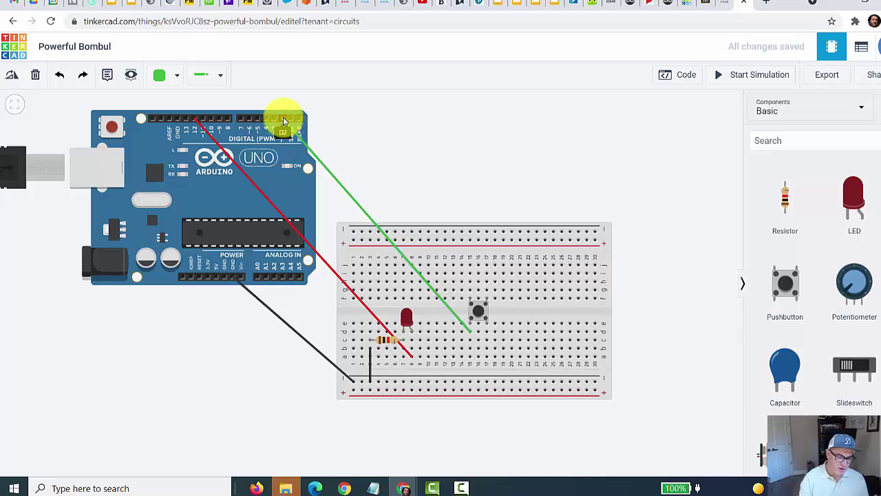
left_click_drag(284, 123, 282, 120)
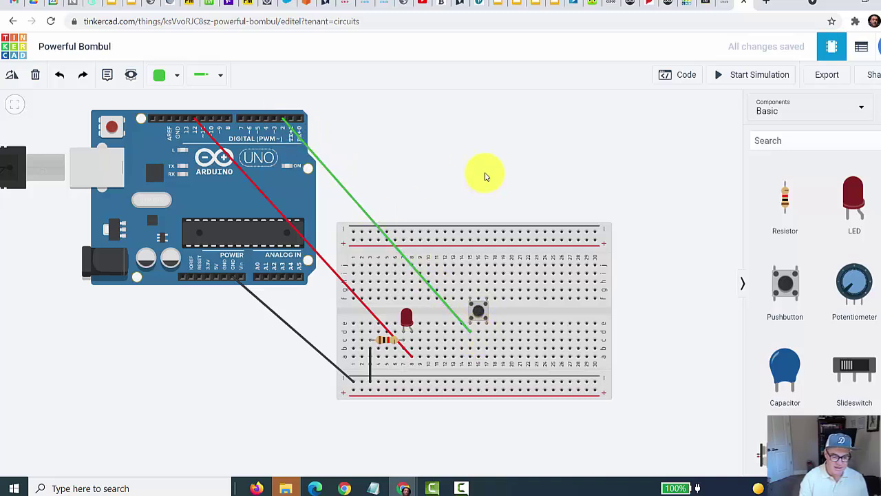
Connect the pushbutton's column 17 leg from row d to the lower negative rail with a black wire.
left_click(487, 336)
left_click(487, 384)
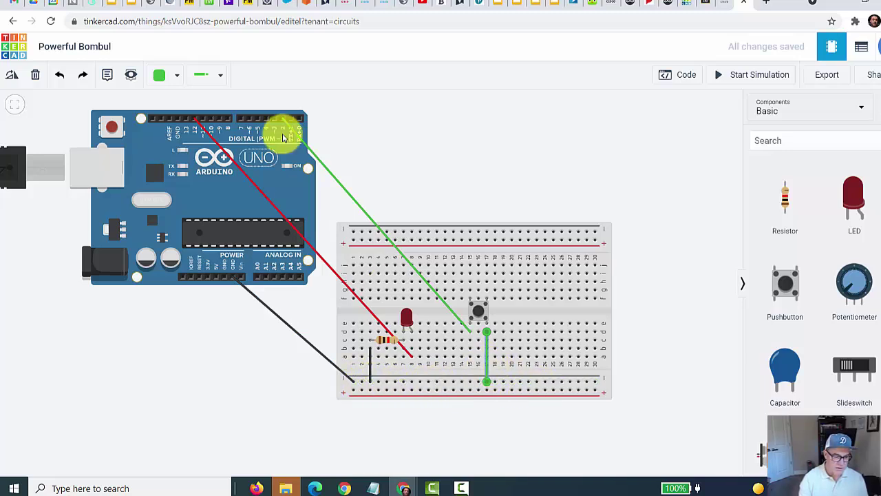
left_click(177, 74)
left_click(177, 118)
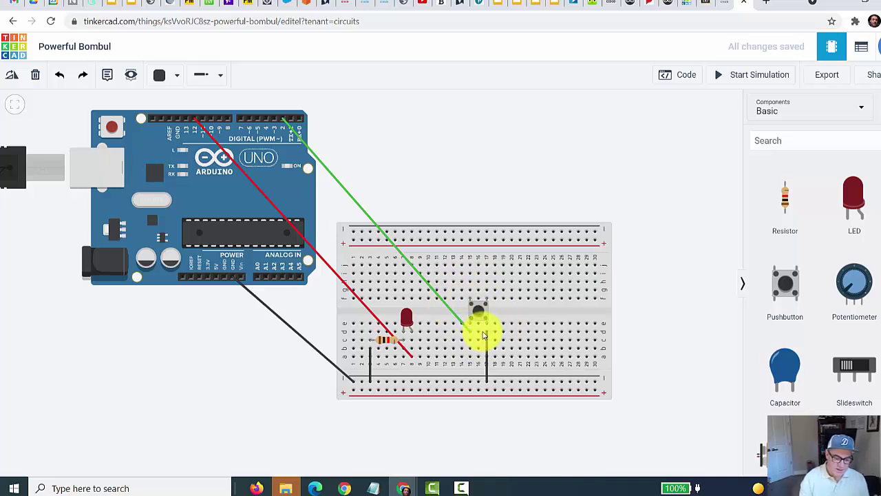
left_click(283, 121)
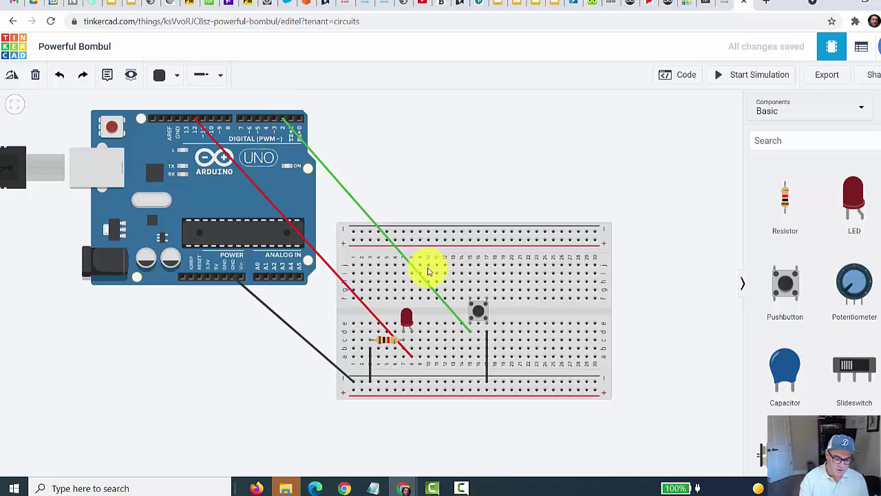
left_click(476, 328)
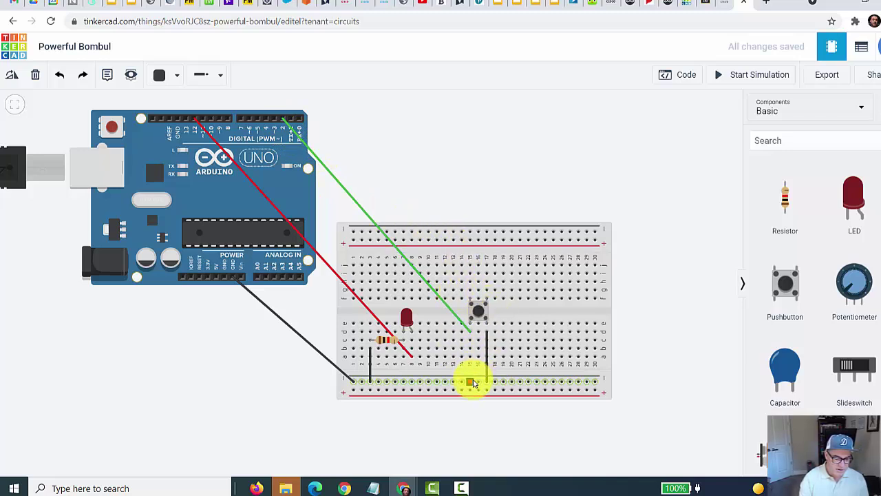
Connect the Arduino's 5V pin to the first hole of the lower positive rail with a red wire.
left_click(216, 279)
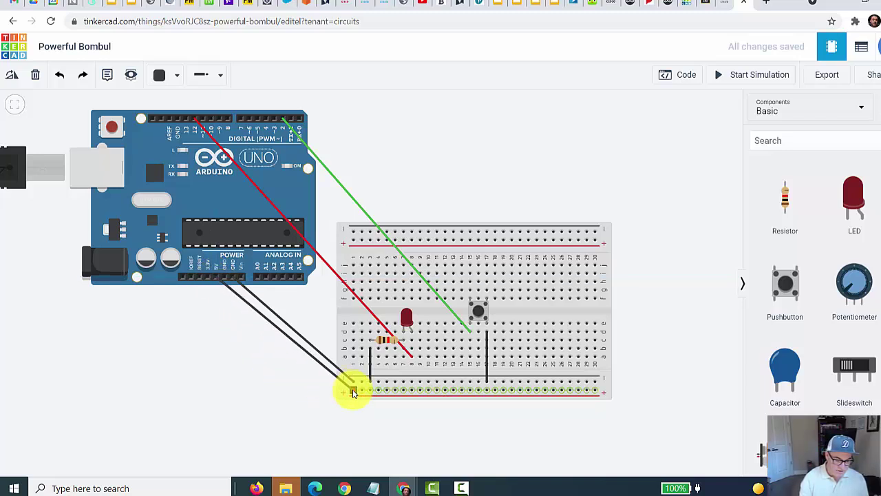
left_click(353, 392)
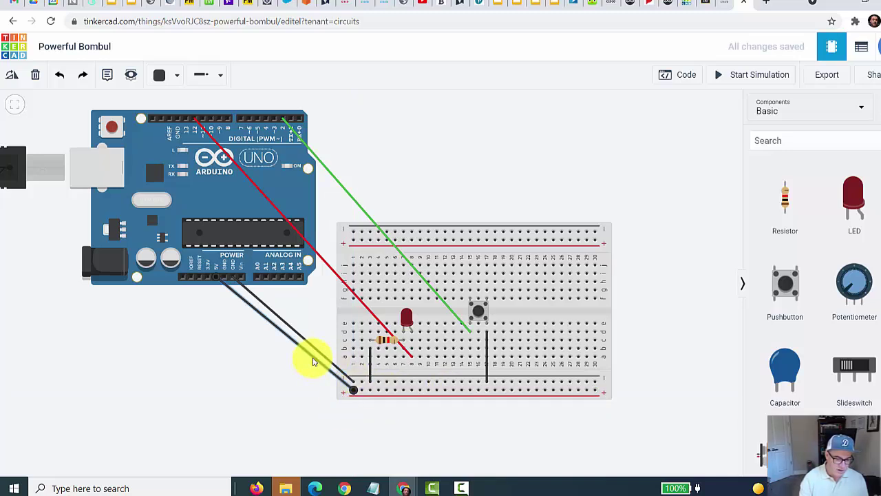
left_click(177, 75)
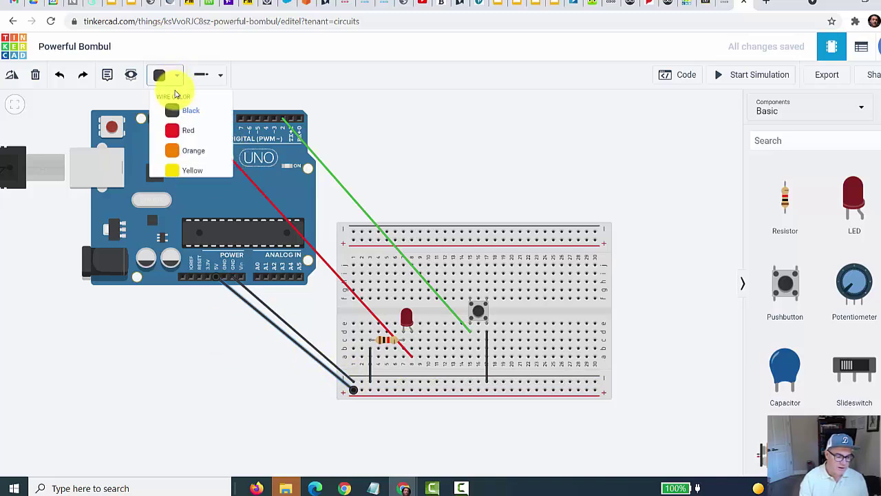
left_click(175, 137)
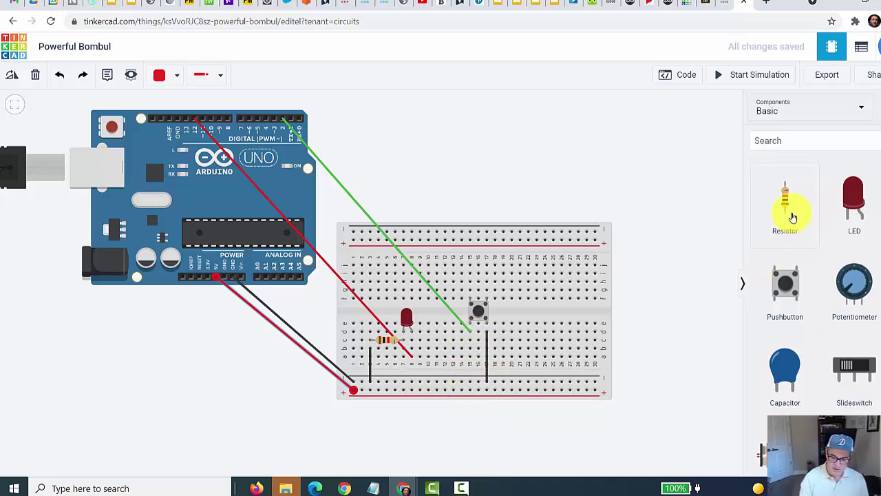
Place a resistor vertically in column 15, linking row a below the pushbutton to the lower positive rail.
left_click_drag(786, 209, 471, 377)
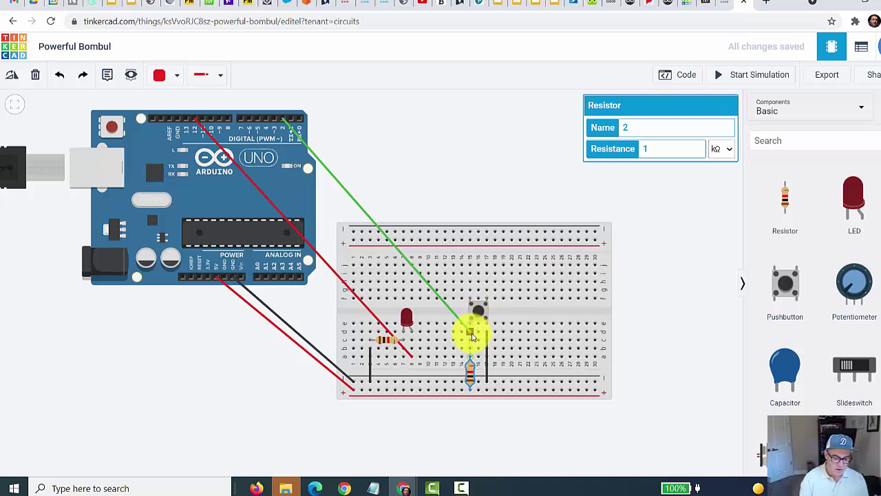
left_click(282, 122)
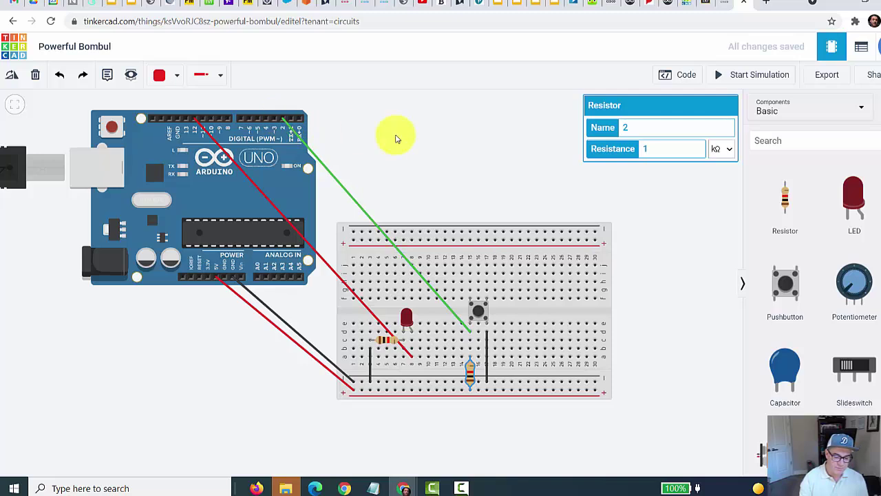
left_click(409, 140)
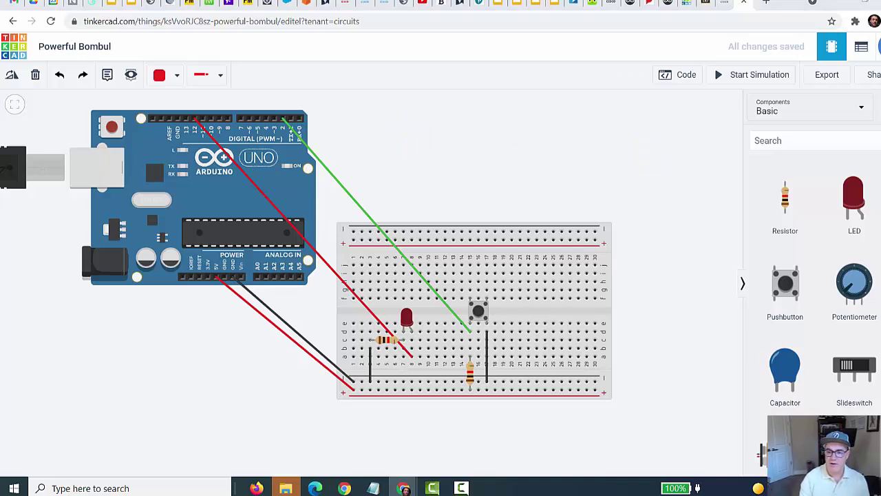
Replace the entire blink sketch with the copied pushbutton sketch that uses buttonPin 2 and ledPin 12.
left_click(685, 79)
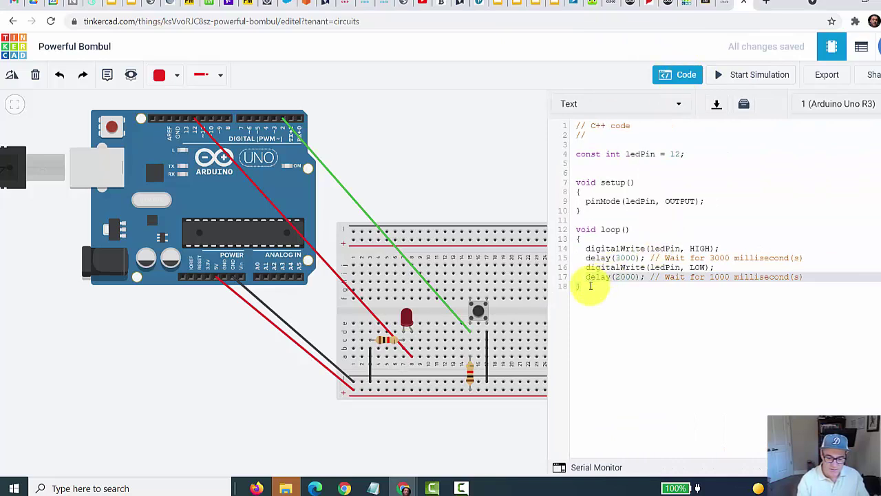
left_click_drag(590, 286, 568, 258)
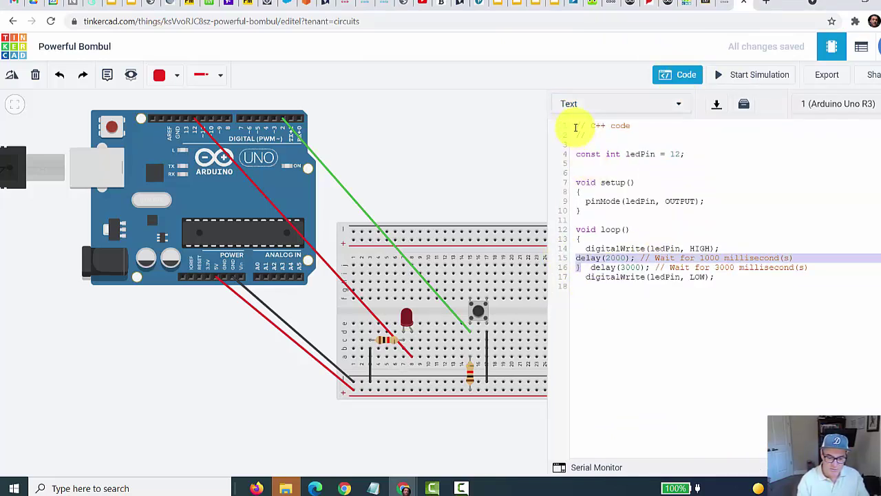
left_click_drag(575, 127, 611, 285)
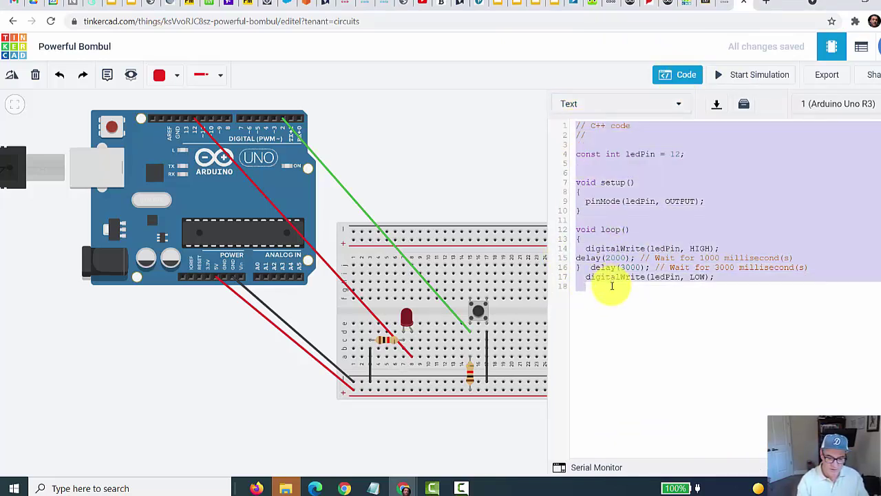
key("ctrl+v")
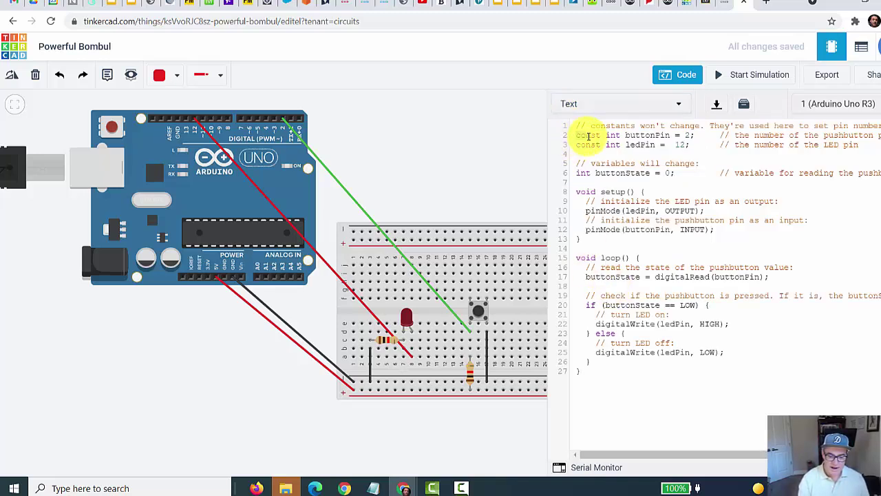
Examine the sketch's buttonPin and ledPin constants and the buttonState variable declaration with its initial value.
left_click_drag(626, 135, 685, 146)
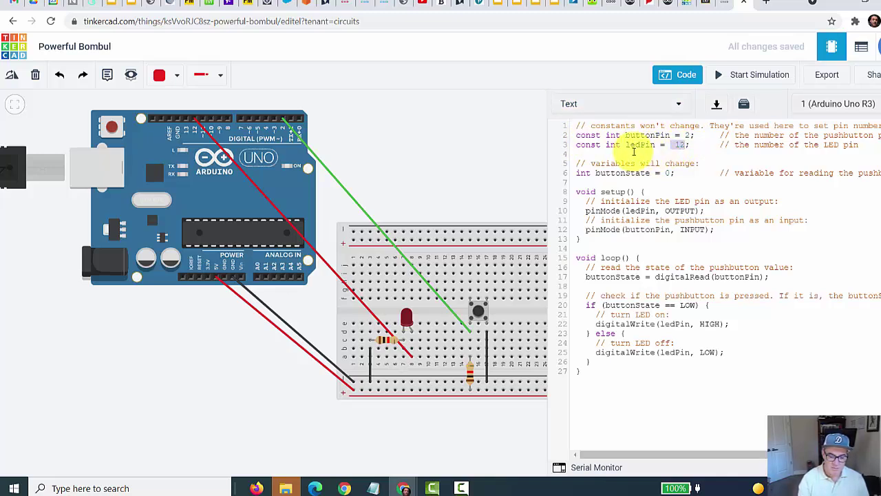
left_click(683, 143)
left_click_drag(684, 145, 676, 145)
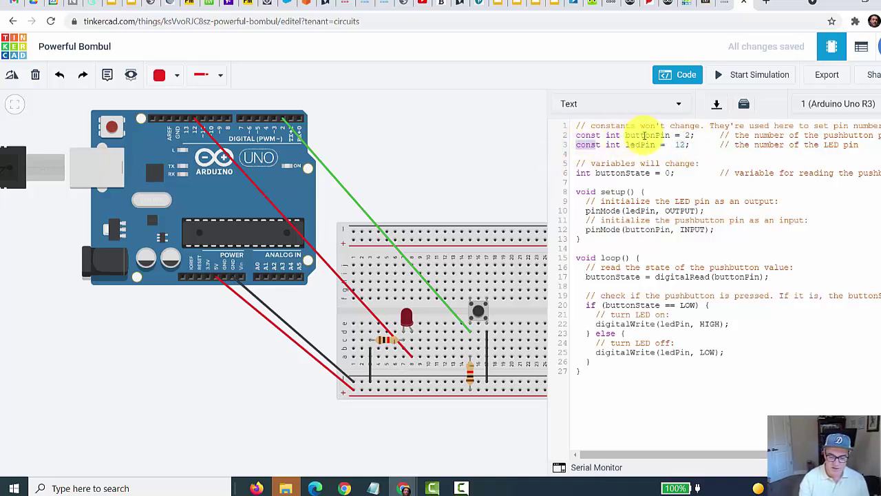
double_click(584, 173)
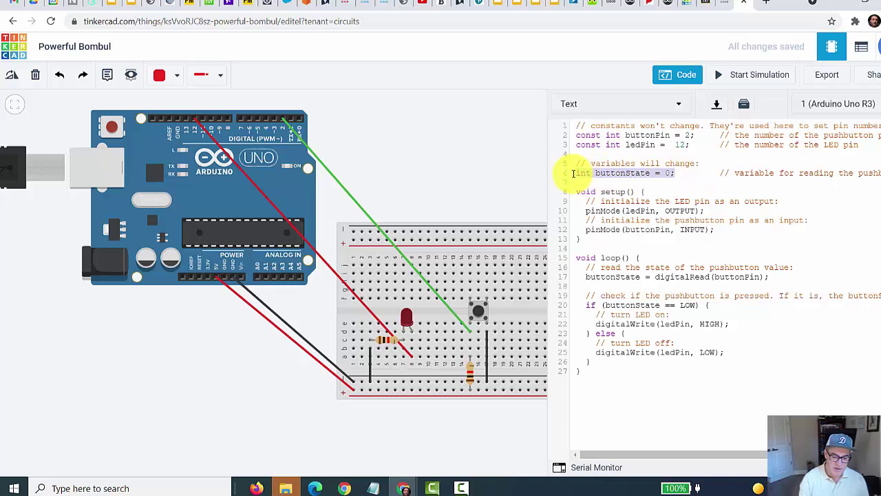
left_click_drag(572, 173, 675, 174)
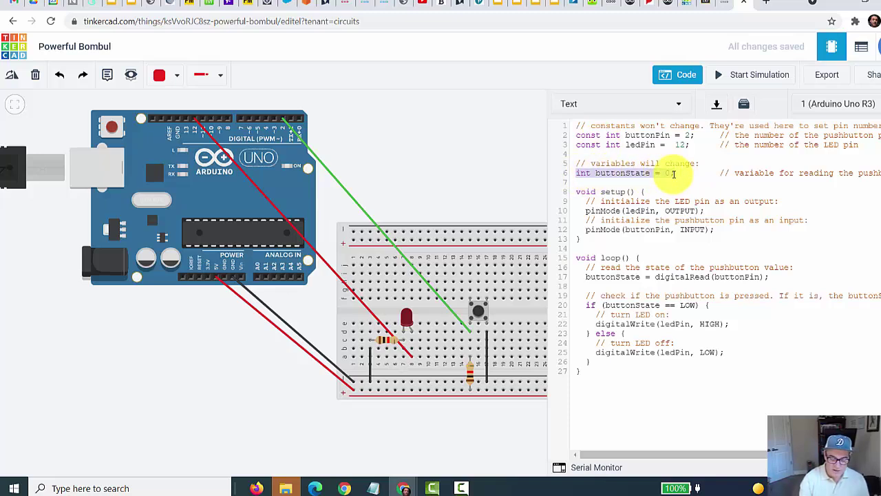
left_click(590, 173)
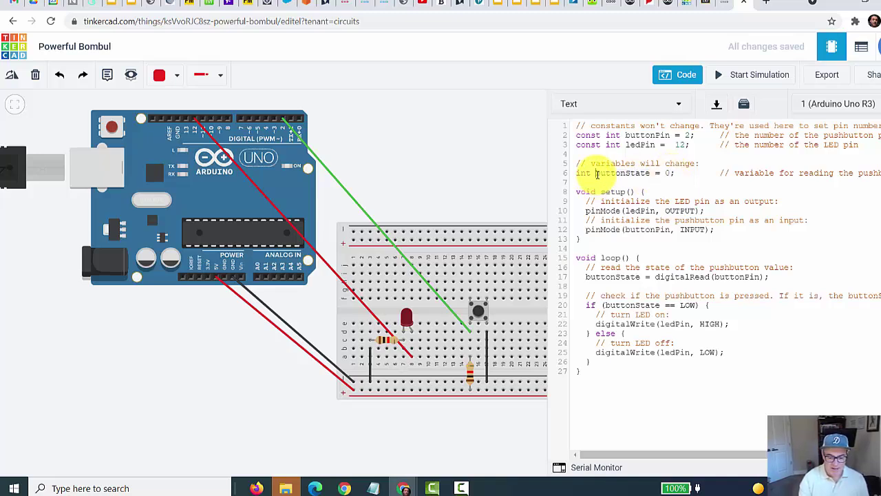
left_click_drag(596, 172, 650, 173)
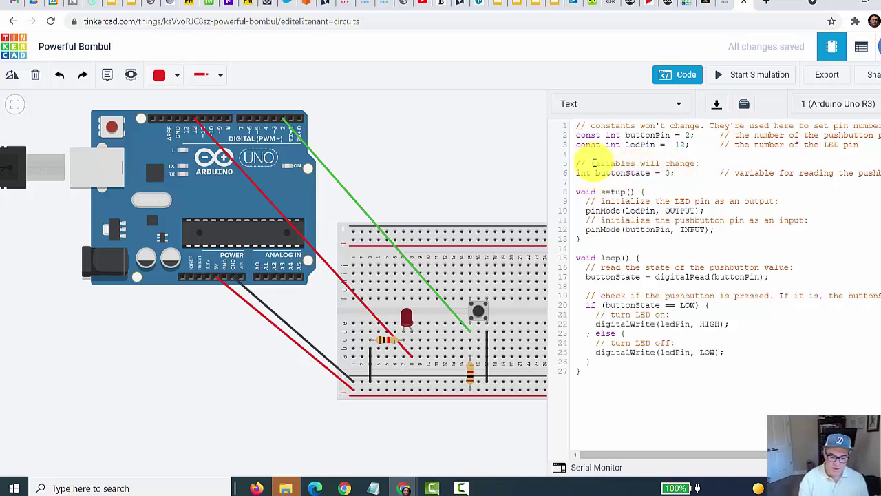
left_click_drag(591, 163, 694, 164)
double_click(665, 173)
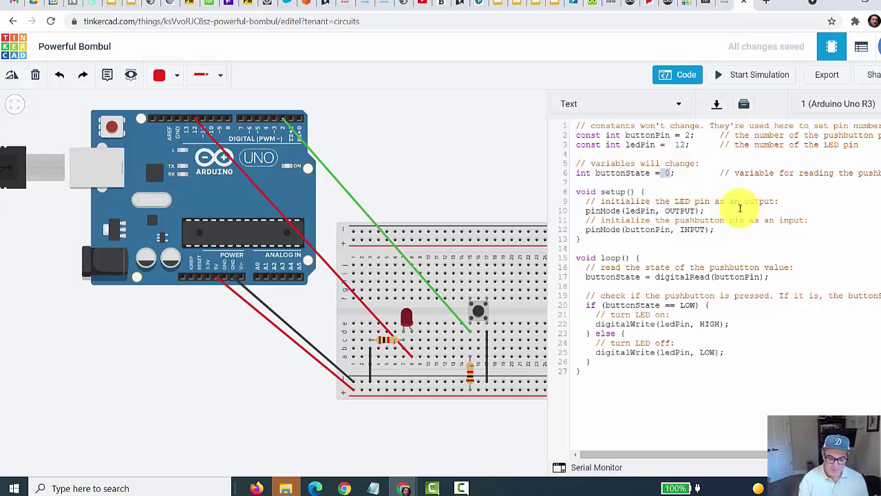
Review how the setup function sets the pin modes for ledPin and buttonPin.
left_click_drag(570, 193, 586, 236)
left_click(606, 217)
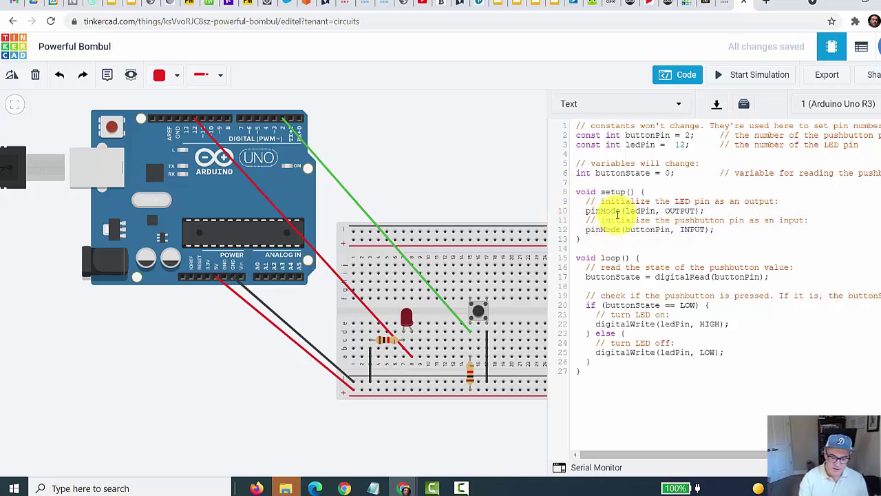
double_click(606, 211)
double_click(640, 211)
double_click(682, 210)
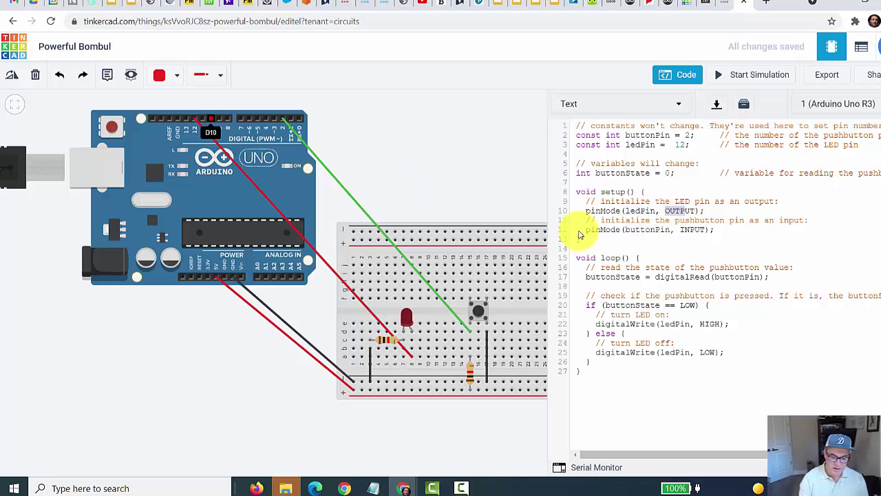
double_click(644, 230)
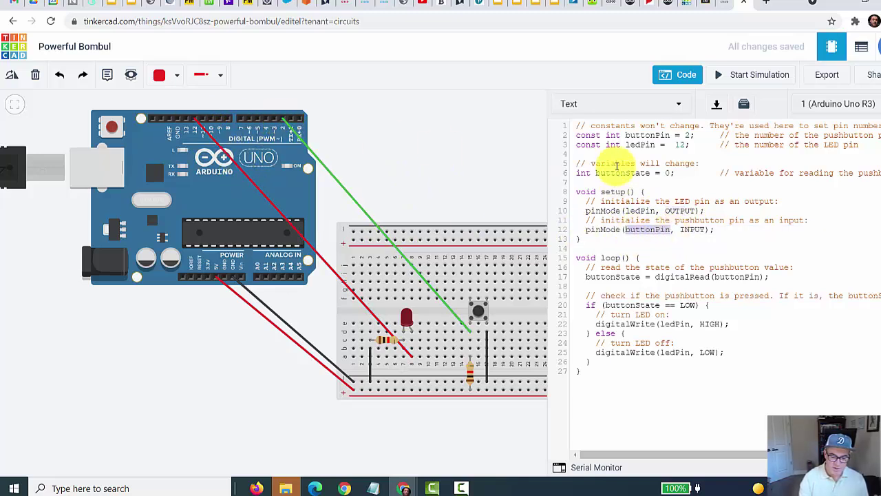
double_click(693, 230)
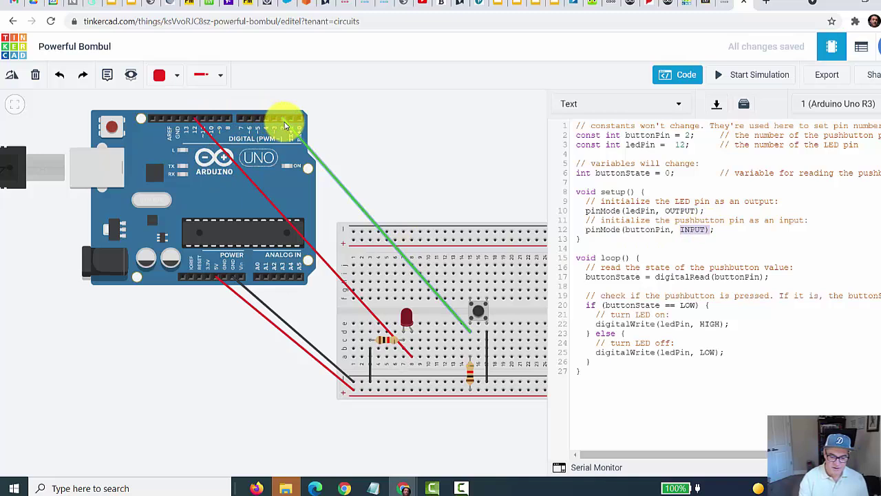
Review the loop function, focusing on the digitalRead line that stores the pushbutton's value in buttonState.
left_click(578, 258)
left_click(619, 395, "shift")
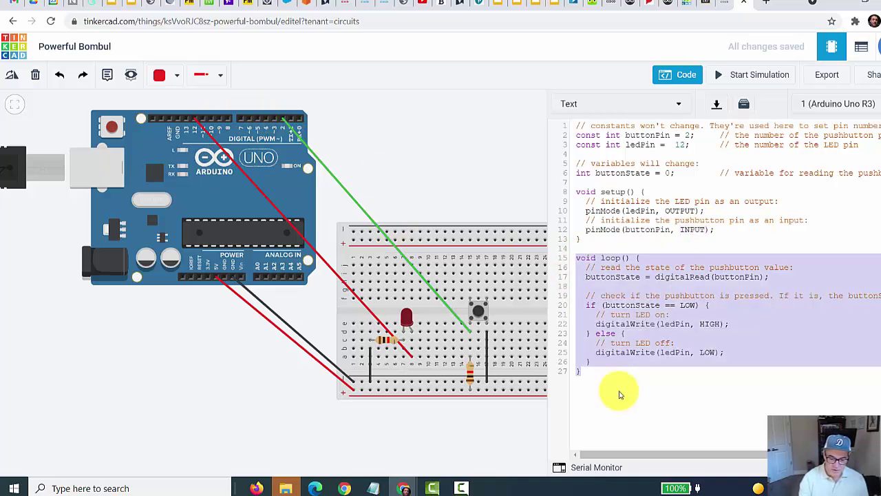
left_click(653, 352)
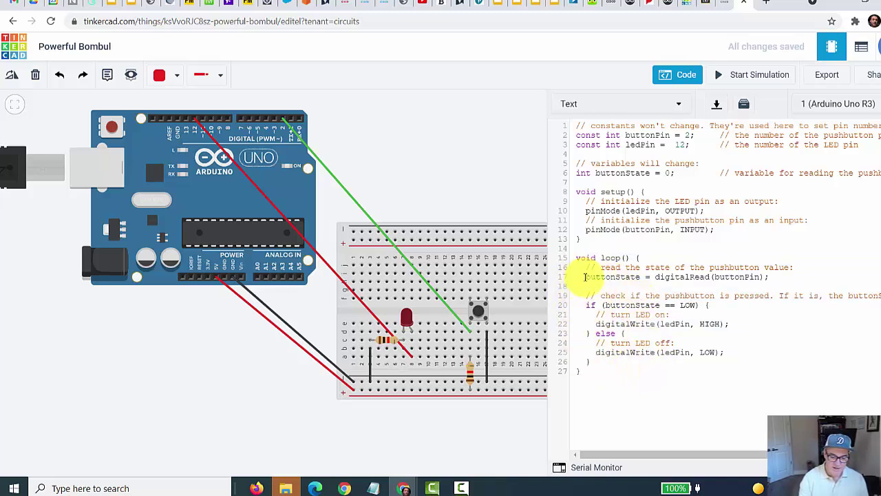
left_click_drag(584, 277, 769, 277)
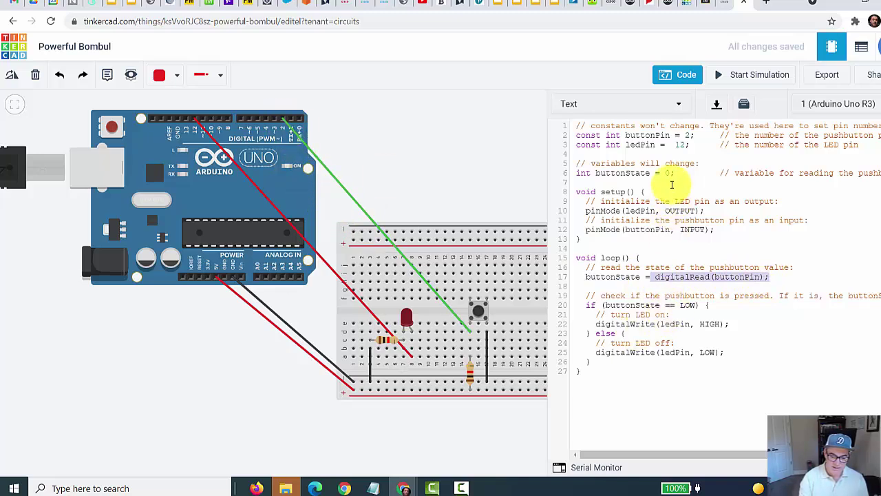
left_click(622, 277)
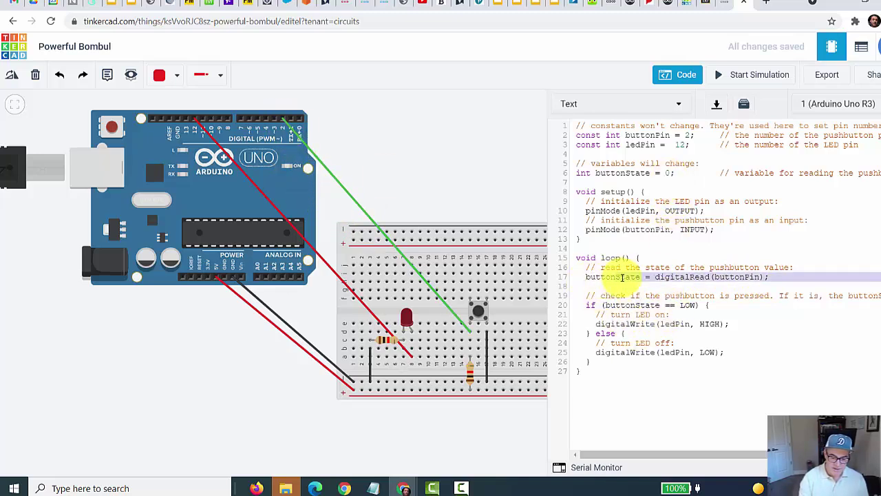
left_click_drag(656, 277, 709, 277)
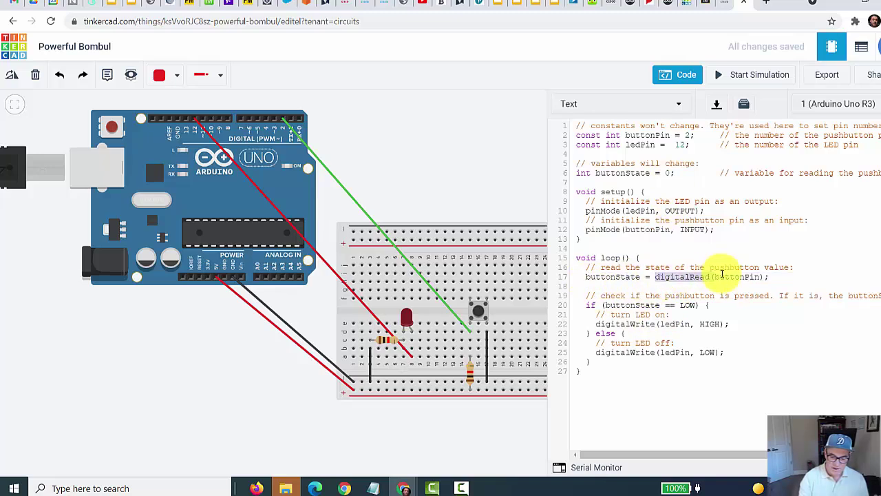
left_click(720, 276)
double_click(719, 277)
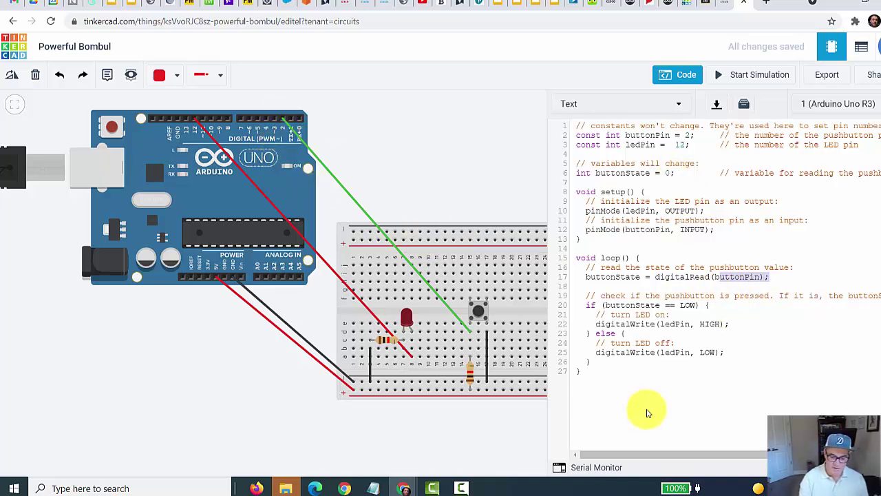
Examine the if/else block, comparing the buttonState condition with the digitalWrite values in both branches.
double_click(688, 305)
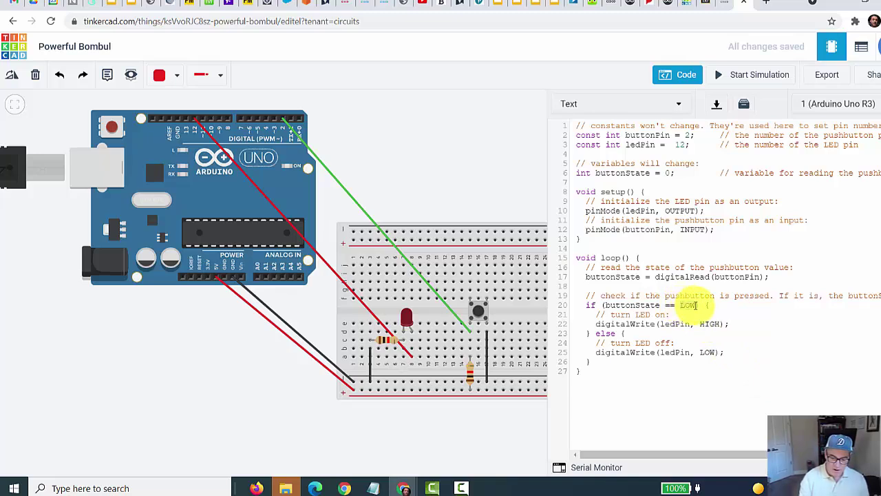
left_click(676, 314)
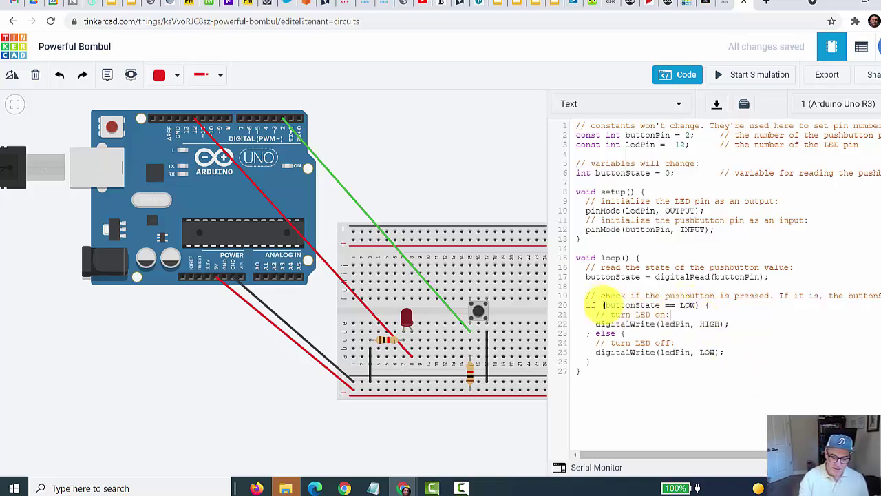
left_click_drag(604, 305, 697, 305)
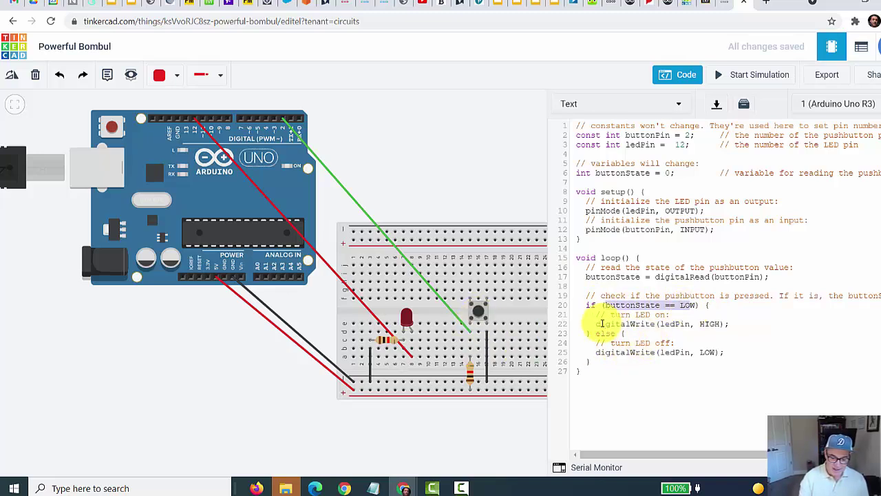
left_click_drag(590, 321, 729, 328)
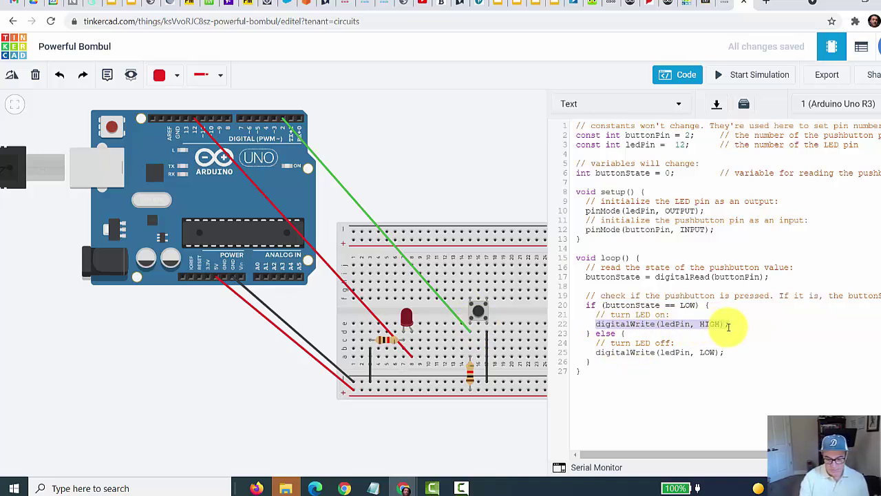
double_click(711, 324)
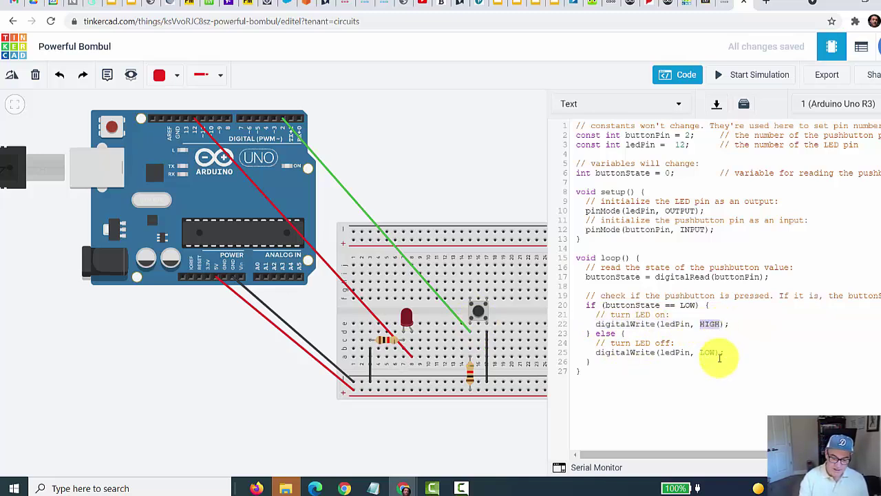
left_click_drag(597, 353, 637, 355)
left_click(663, 358)
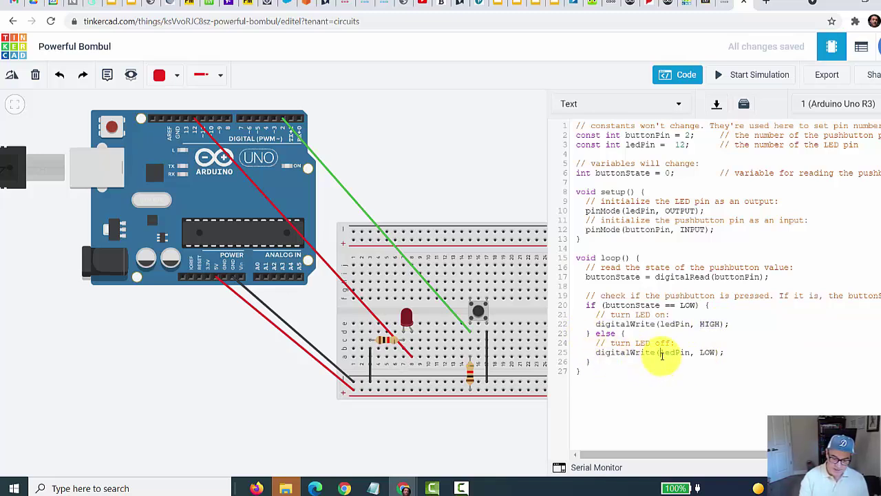
double_click(708, 352)
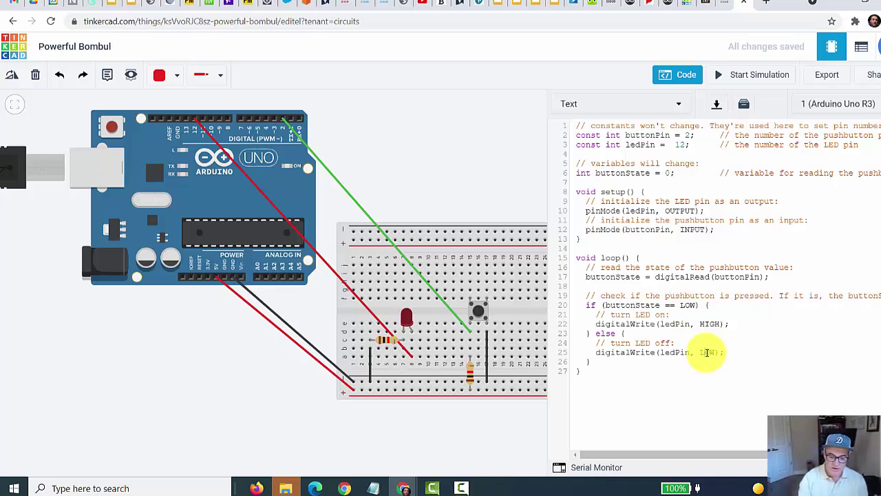
left_click(708, 352)
double_click(668, 173)
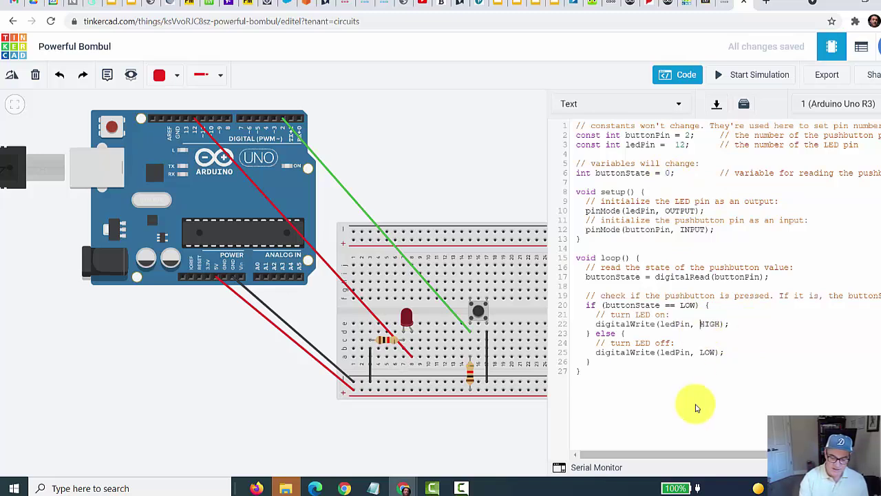
double_click(688, 305)
double_click(710, 324)
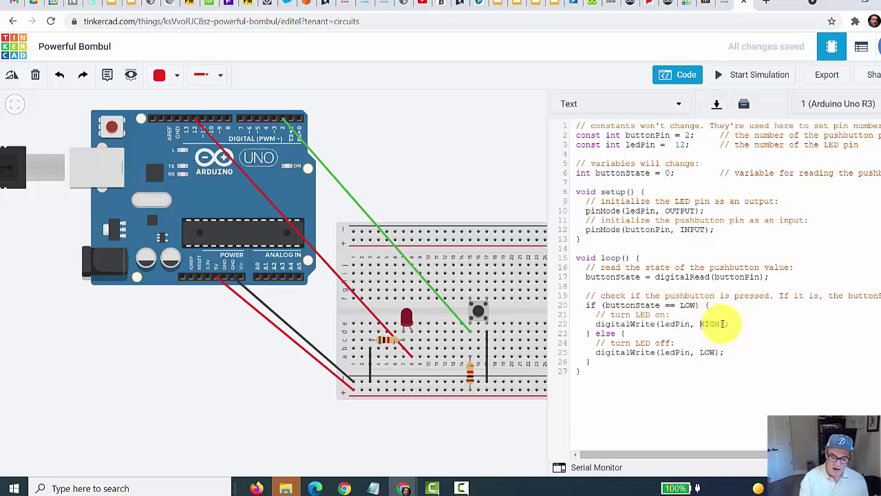
double_click(707, 353)
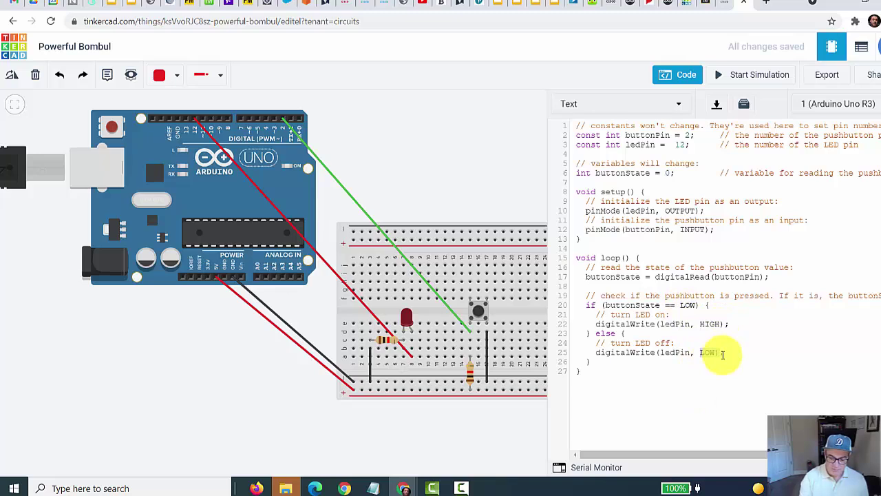
left_click(732, 354)
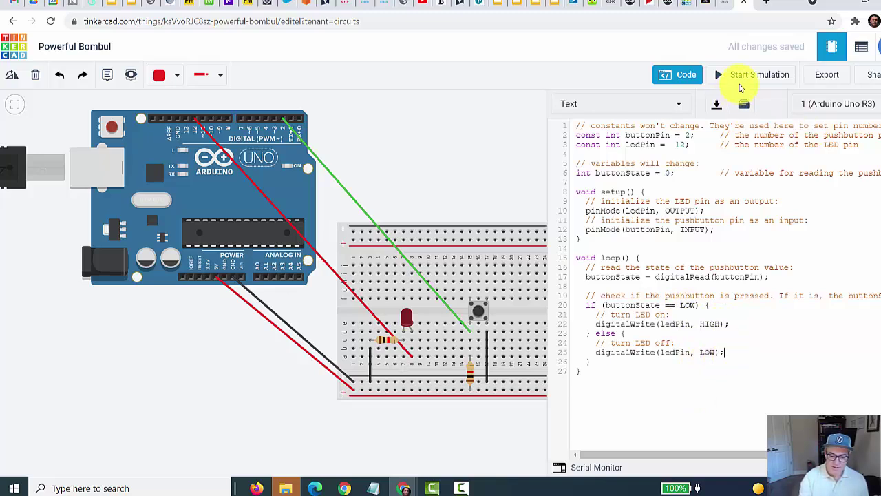
Run the simulation, operate the breadboard pushbutton to test the LED, and stop the simulation.
left_click(721, 75)
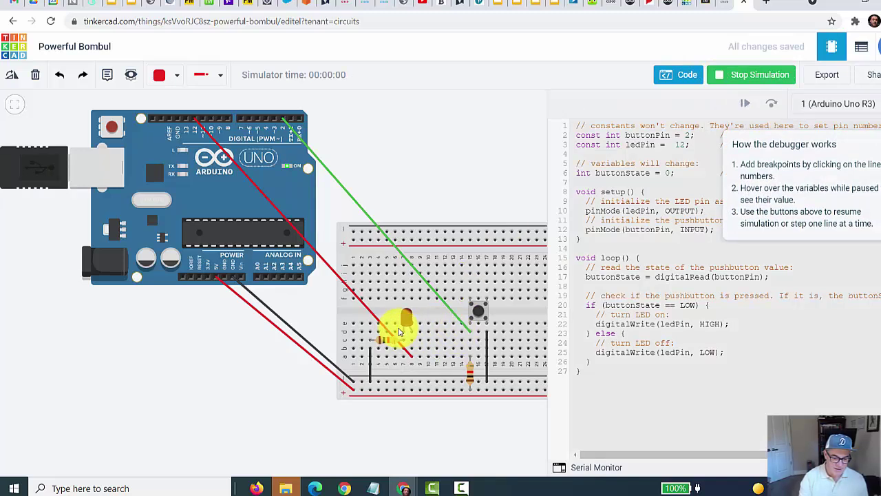
left_click(479, 315)
left_click(479, 314)
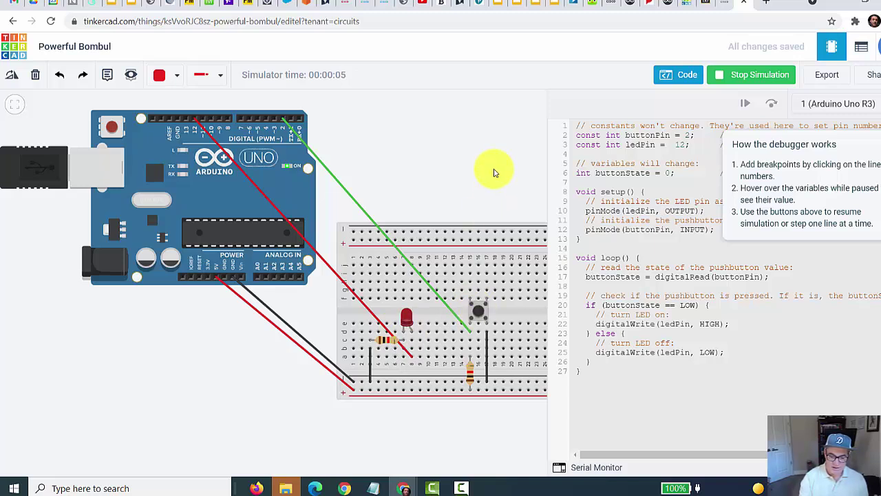
left_click(738, 77)
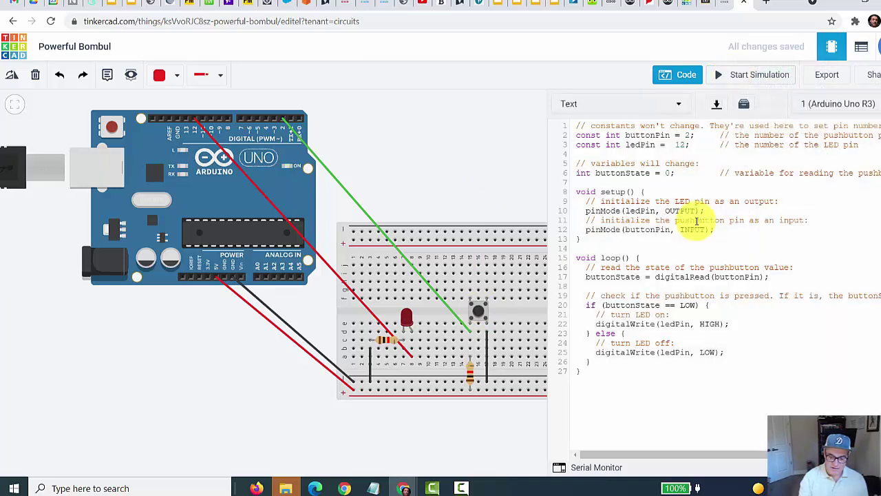
Replace the if/else constants with numbers: compare buttonState with 1, write 1 to ledPin in the if branch and 0 in the else branch.
left_click(695, 305)
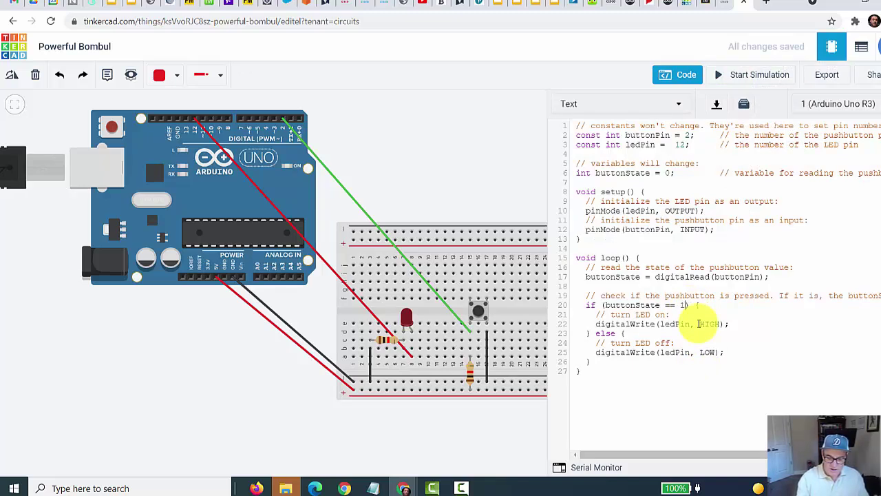
left_click(721, 323)
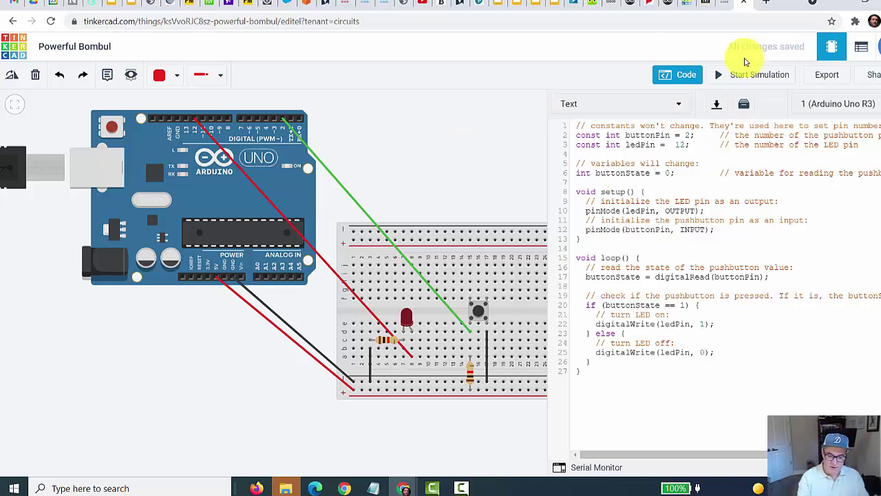
Test the numeric sketch in the simulator, and swap the digitalWrite values to 0 in the if branch and 1 in the else branch.
left_click(758, 76)
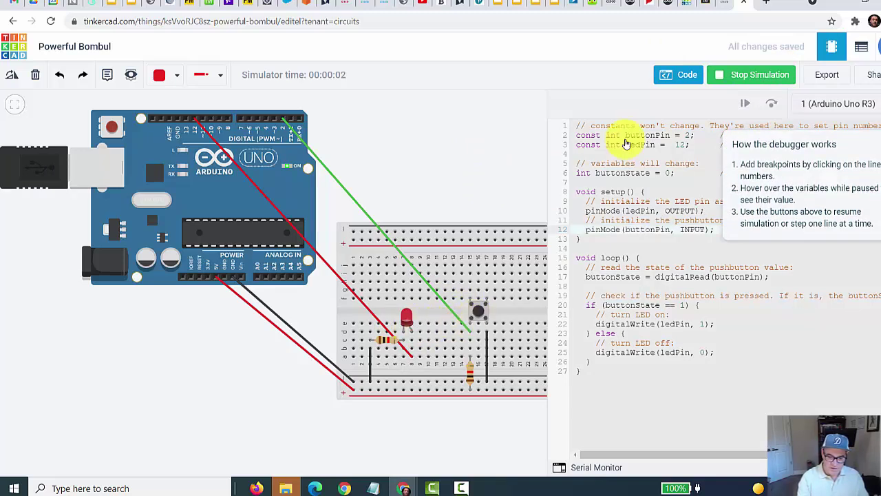
left_click(744, 77)
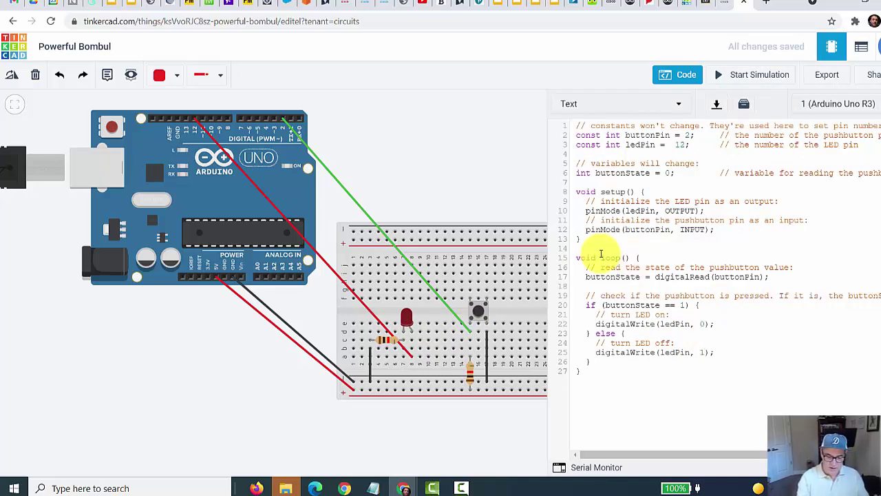
Run the simulation to test the LED with the swapped digitalWrite values, and stop it.
left_click(521, 197)
left_click(762, 83)
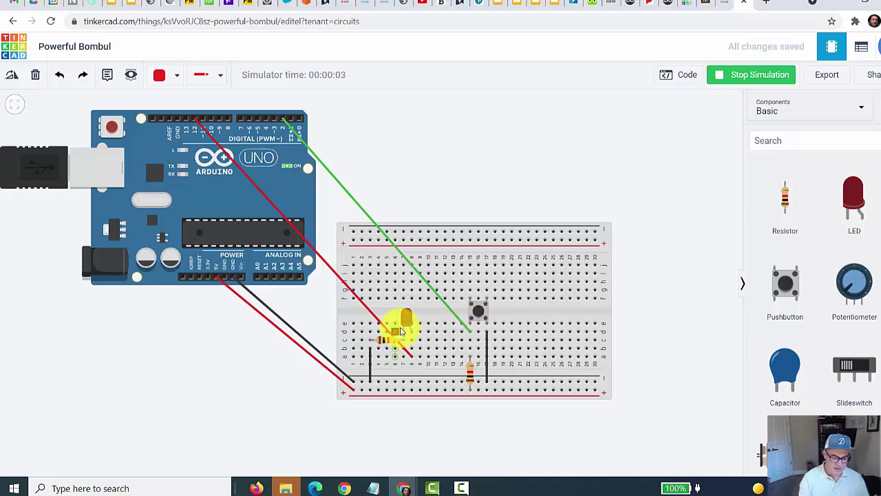
left_click(718, 76)
Edit the sketch to compare buttonState with LOW, writing HIGH to ledPin in the if branch and LOW in the else branch.
left_click(686, 74)
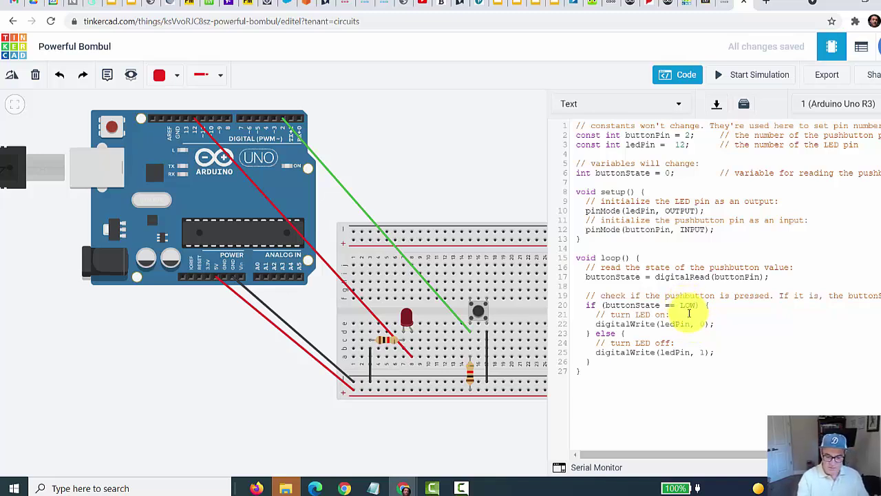
left_click(706, 325)
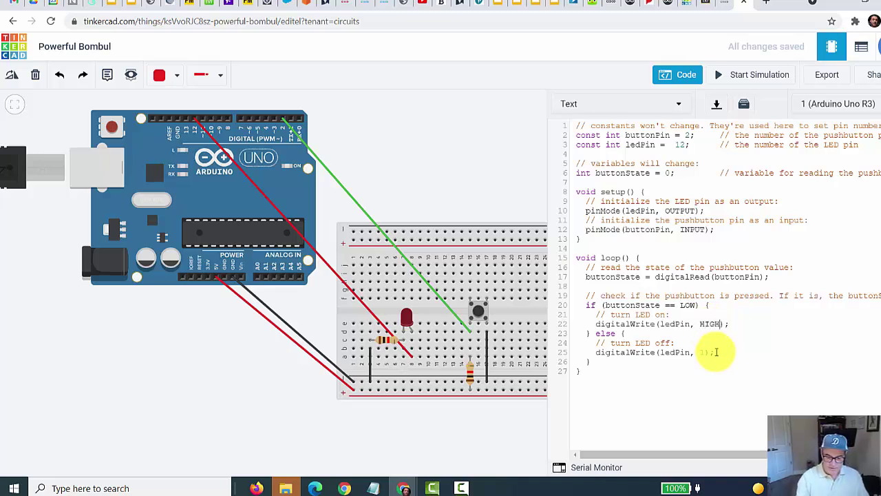
left_click(703, 352)
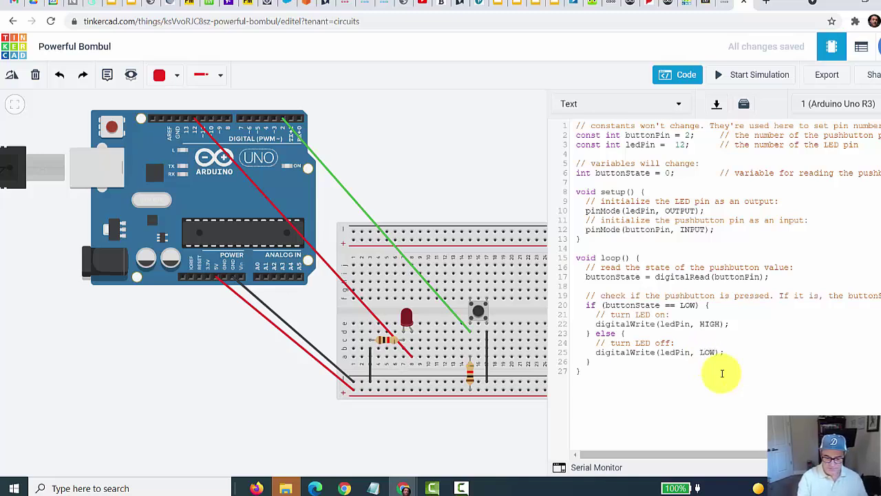
left_click(722, 373)
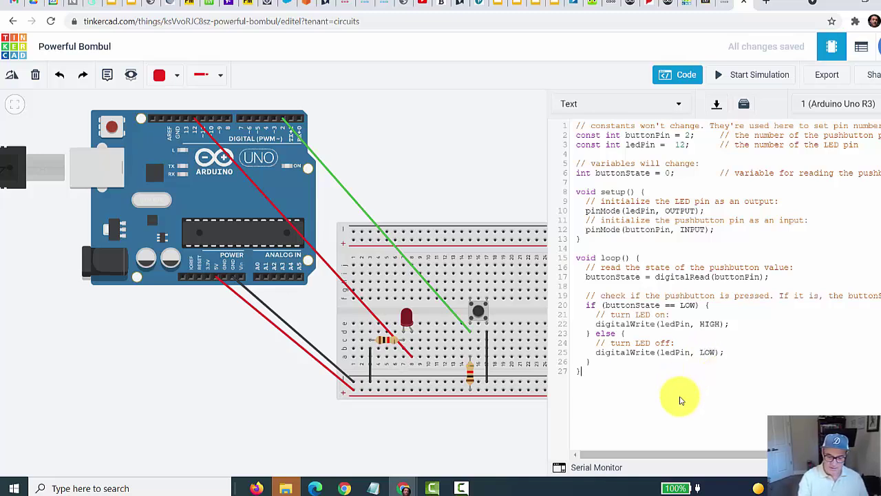
Start the simulation with the edited sketch and rename the design "LED with Push Button".
left_click(719, 76)
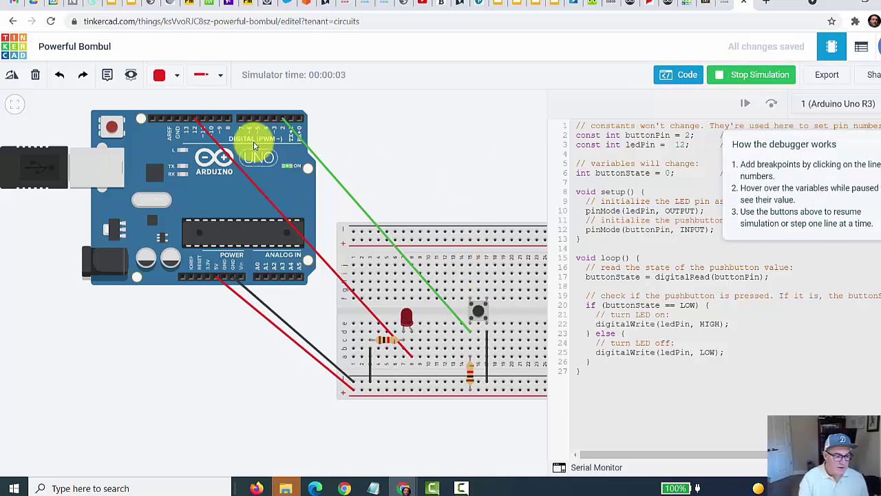
left_click(98, 46)
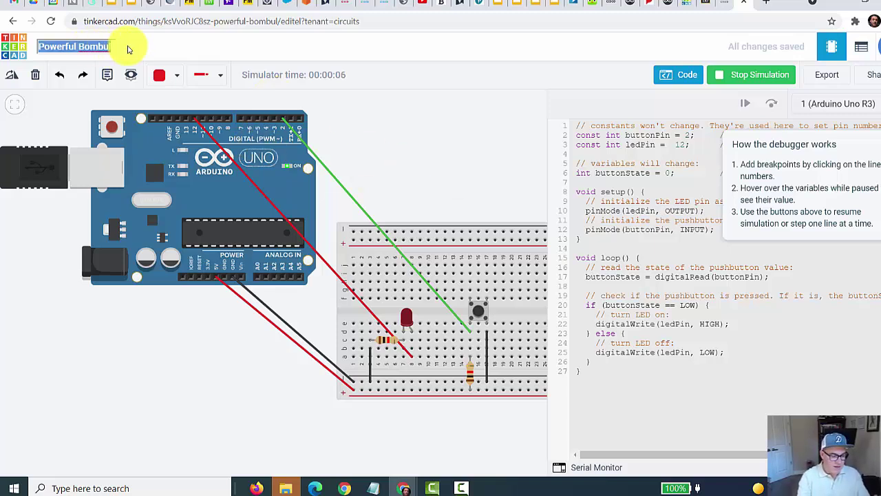
type("LED with Push")
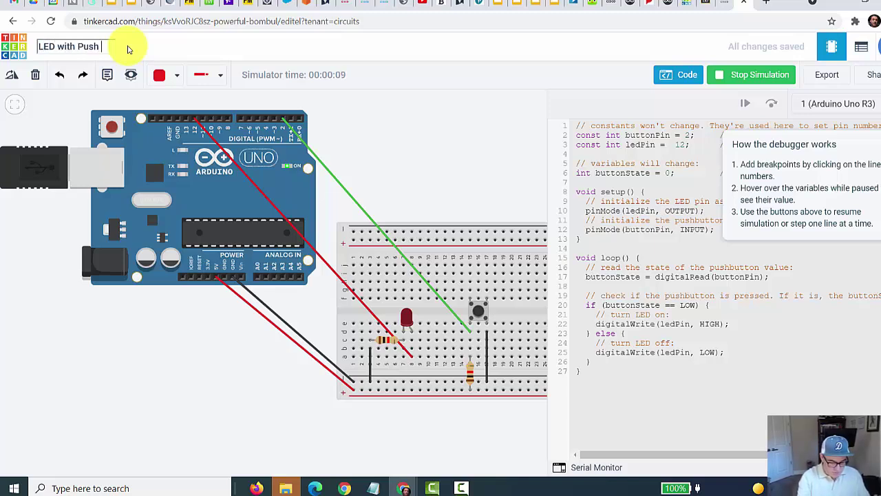
type(" Button")
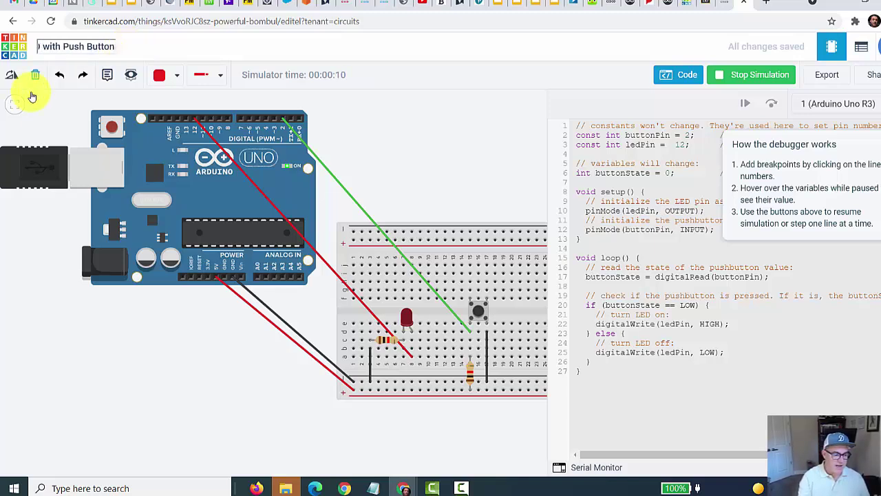
left_click(64, 105)
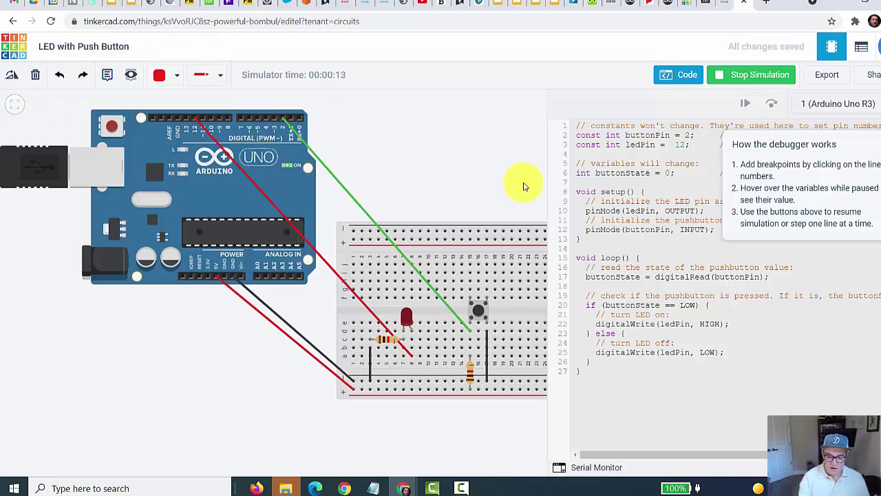
Stop the simulation and close the code editor so the components library is shown.
left_click(692, 144)
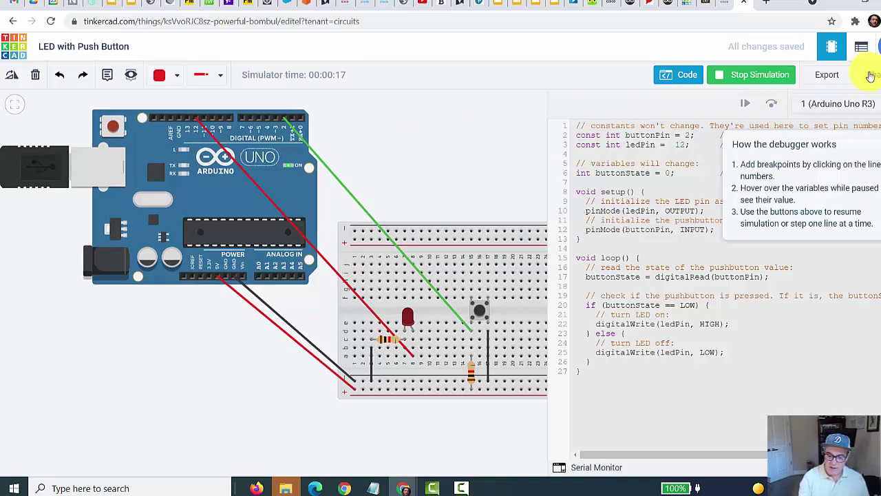
left_click(756, 77)
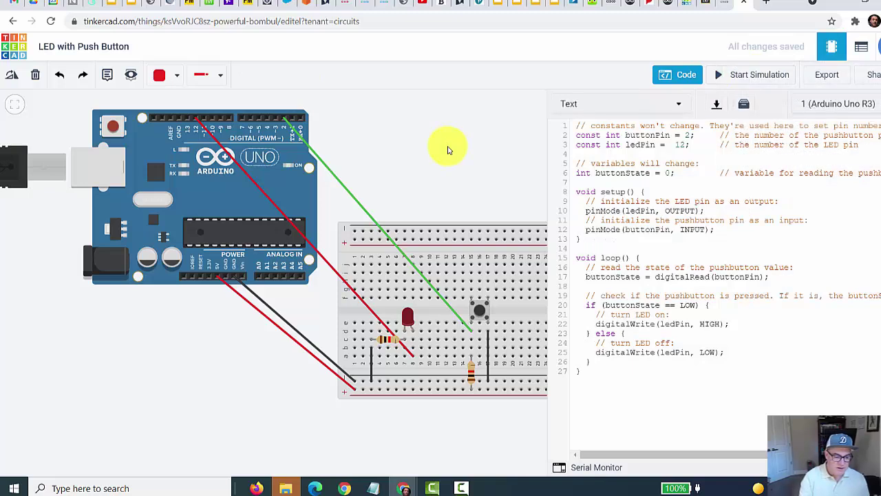
left_click(448, 147)
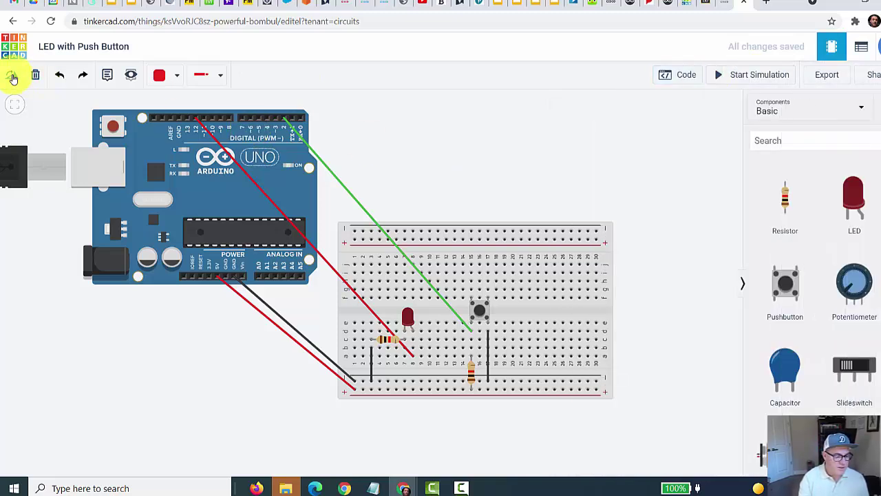
Leave the design for the tinkercad.com dashboard and list the saved circuits.
left_click(390, 22)
left_click(393, 21)
left_click_drag(425, 21, 188, 18)
key("BackSpace")
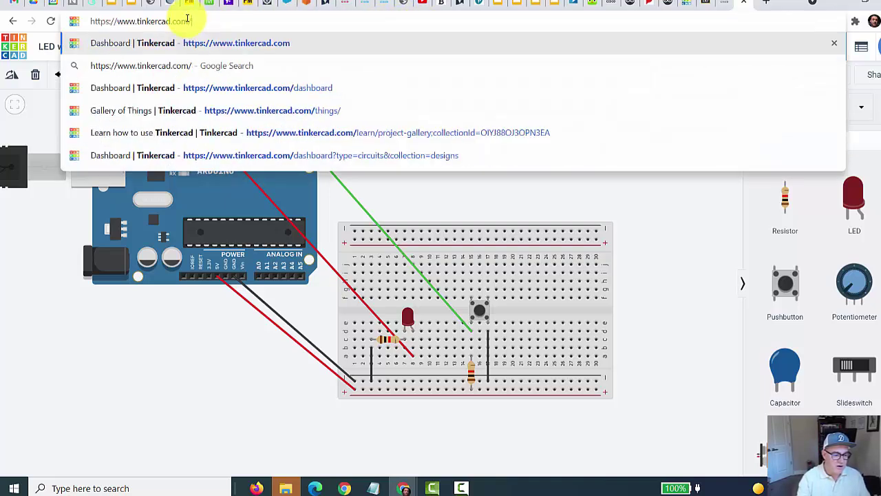
key("Return")
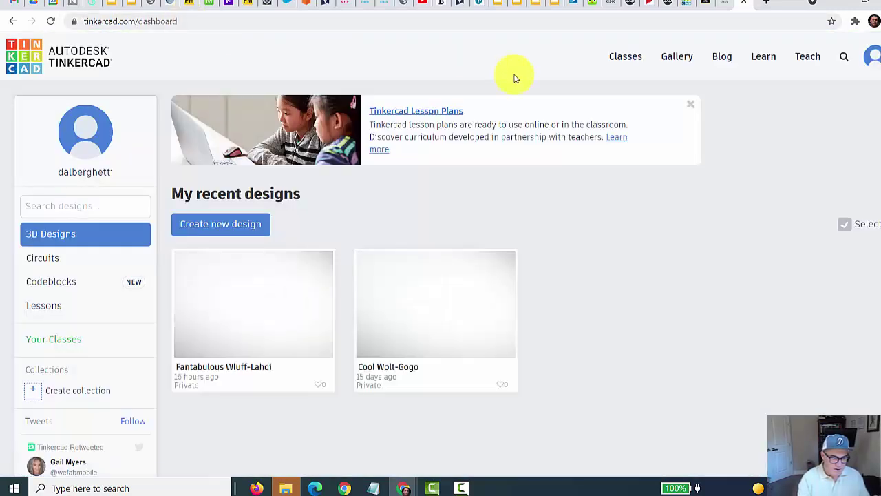
left_click(43, 265)
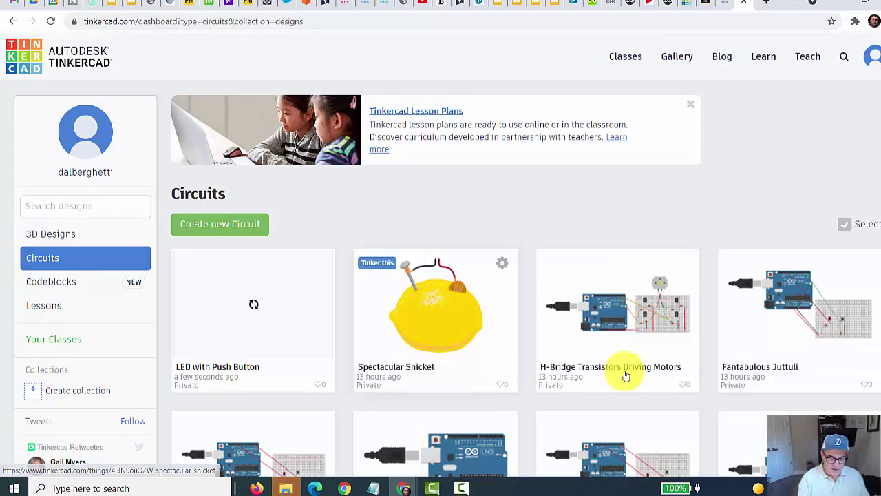
Look through the saved circuits, view the details of Spectacular Snicket, and return to the list.
scroll(861, 173, "down", 6)
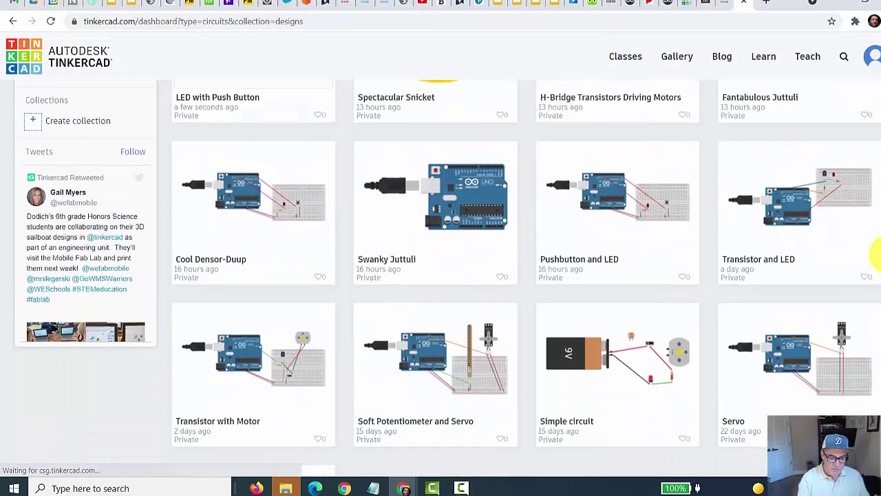
scroll(876, 220, "up", 7)
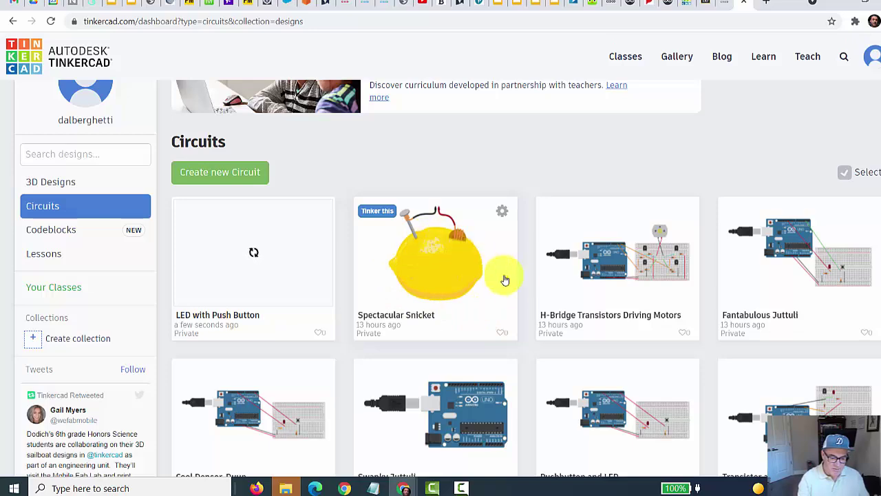
left_click(499, 291)
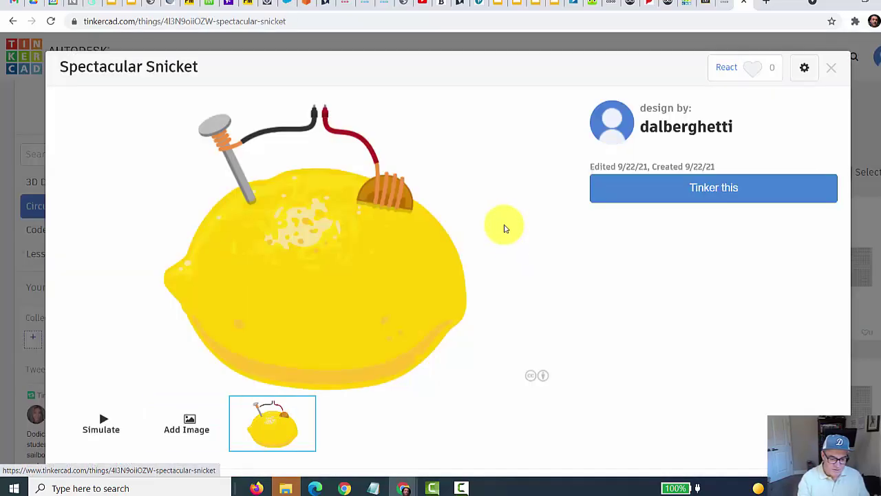
left_click(832, 72)
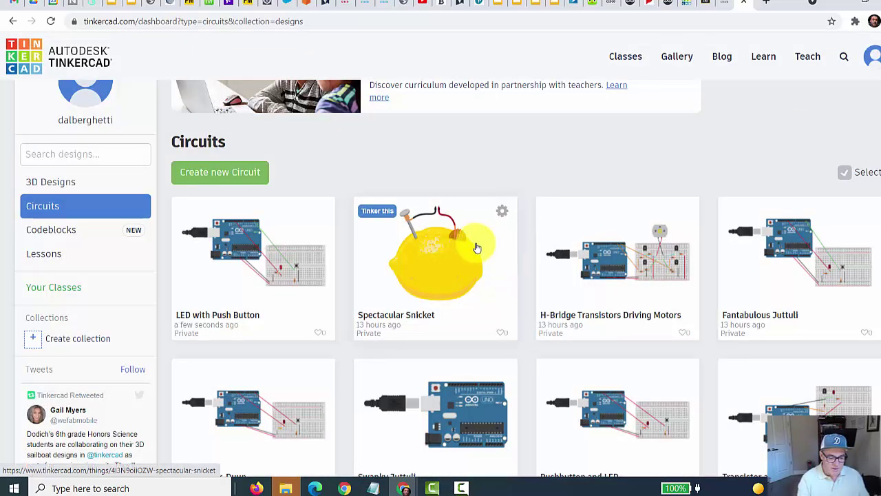
Create a new circuit and switch the components library from the basic set to all components.
left_click(241, 172)
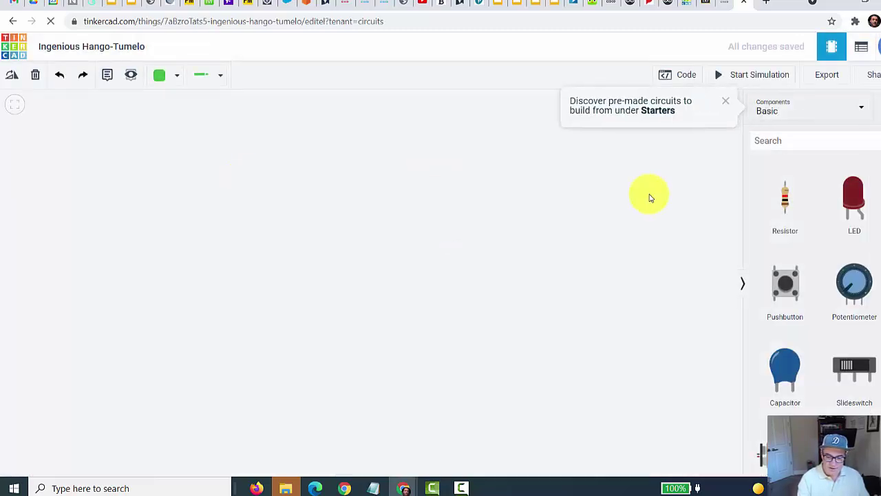
left_click(796, 108)
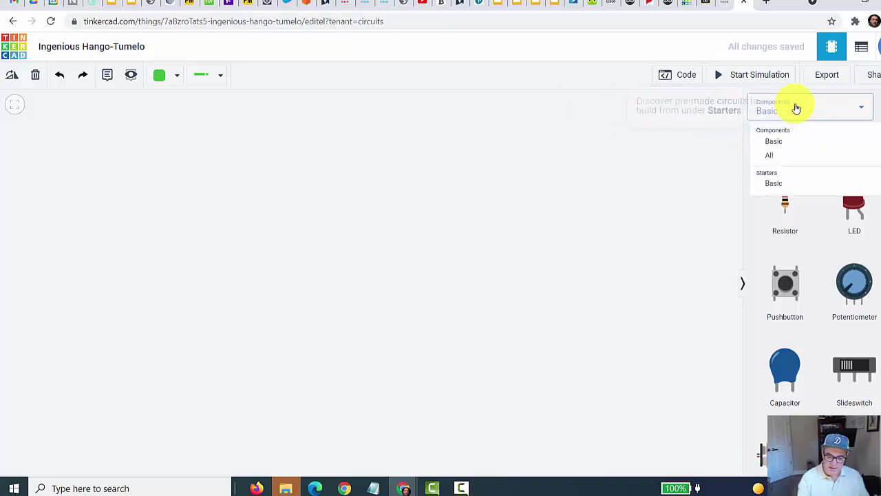
left_click(778, 158)
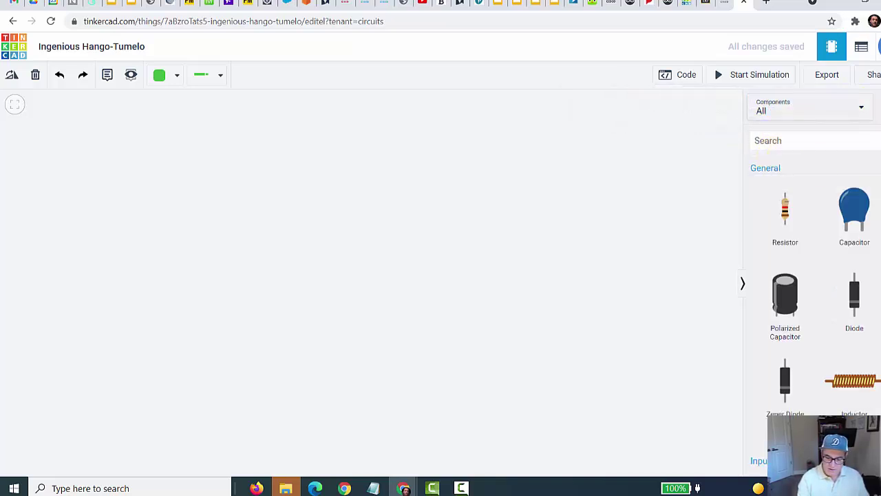
Look through the General, Input and Output sections of the full components library, from resistors and sensors to motors and displays.
scroll(812, 289, "down", 10)
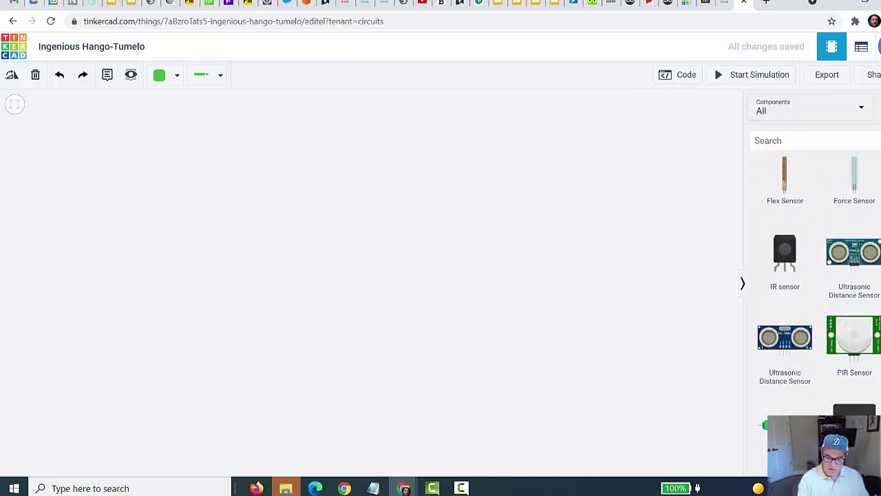
scroll(872, 234, "down", 3)
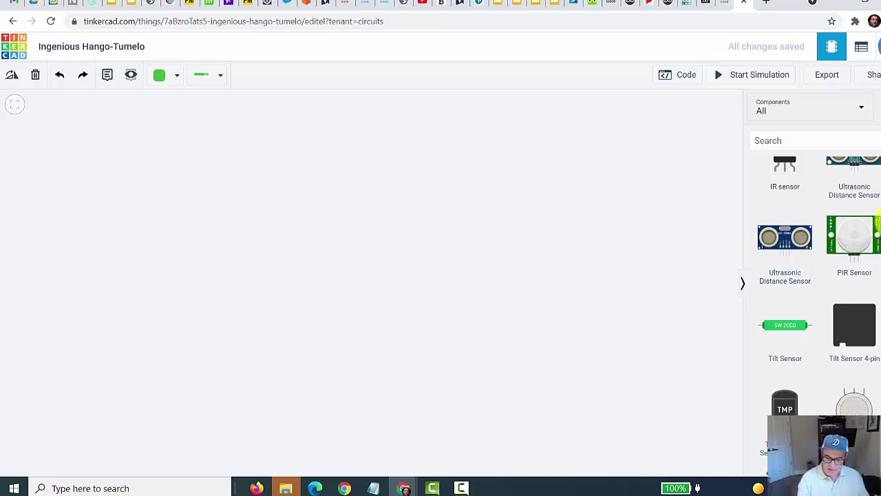
scroll(875, 206, "up", 10)
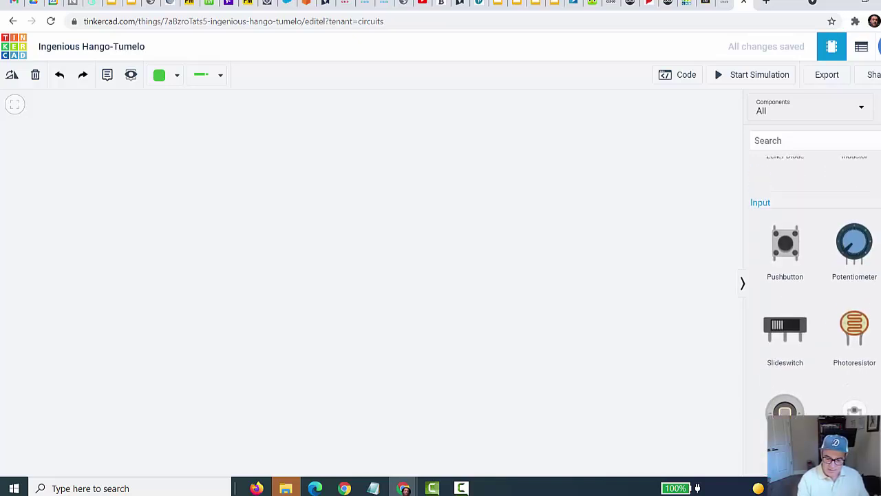
scroll(875, 180, "up", 2)
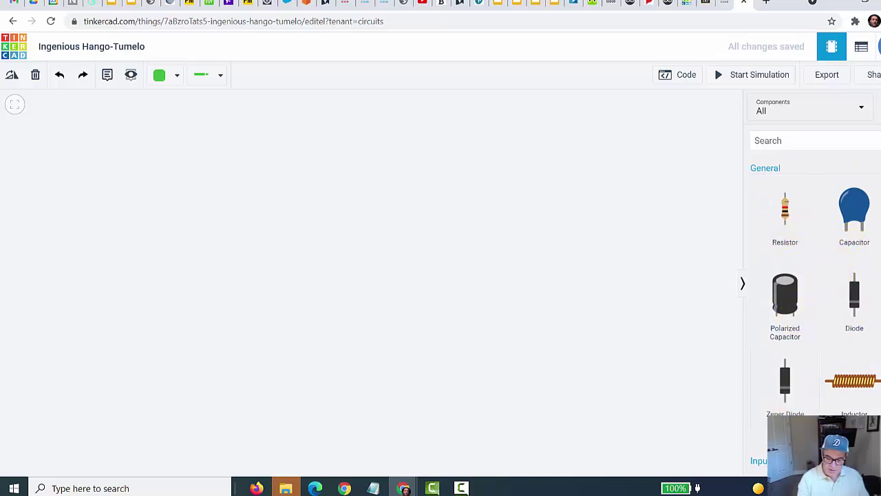
scroll(813, 289, "down", 13)
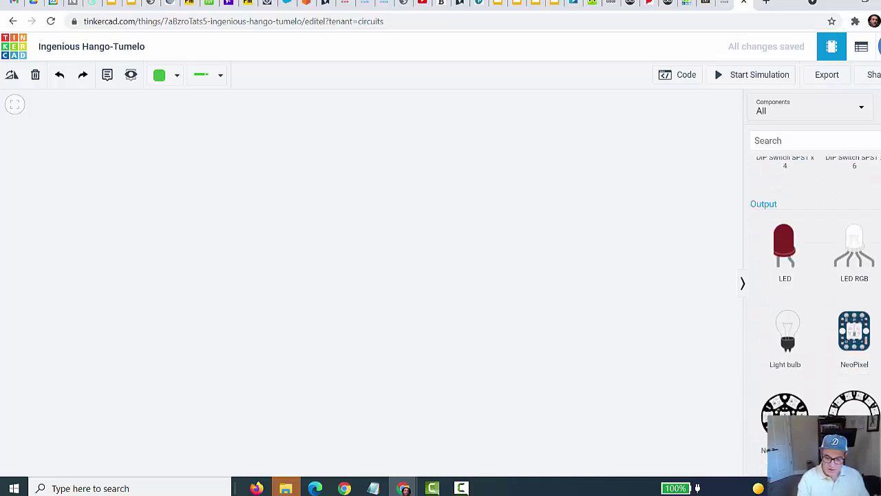
scroll(812, 289, "up", 3)
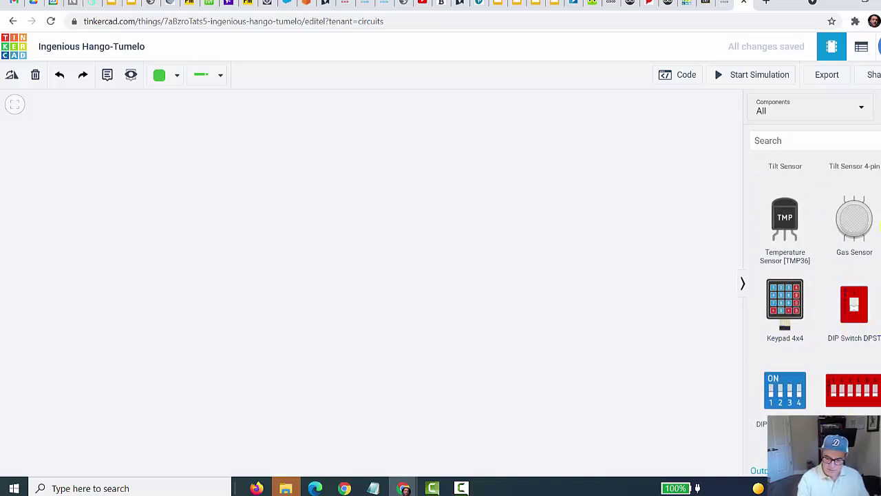
scroll(813, 289, "down", 5)
scroll(813, 289, "down", 4)
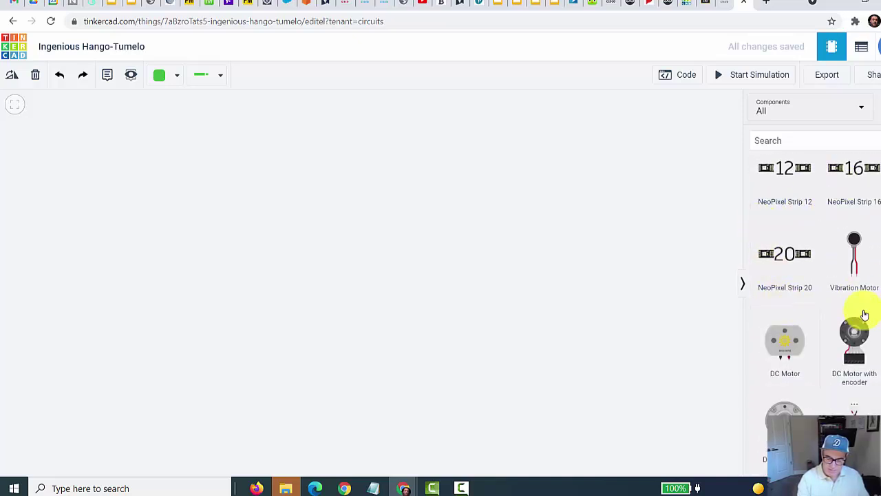
scroll(853, 267, "down", 5)
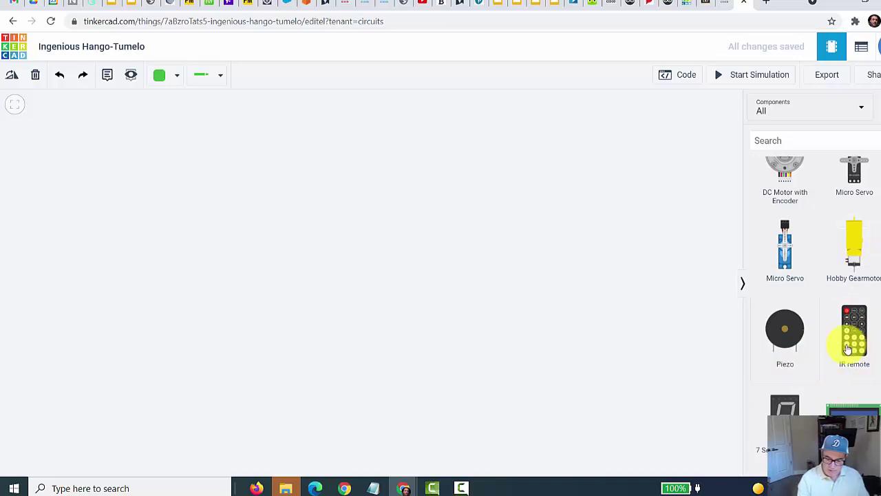
scroll(812, 310, "down", 3)
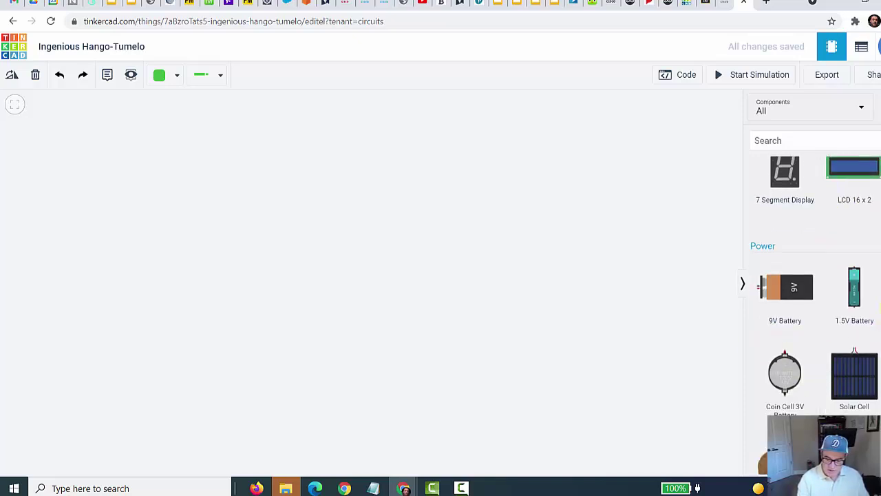
Examine the remaining components from Power and breadboards through Microcontrollers, instruments, Integrated Circuits and Power Control to Logic.
scroll(812, 309, "down", 2)
scroll(813, 309, "up", 1)
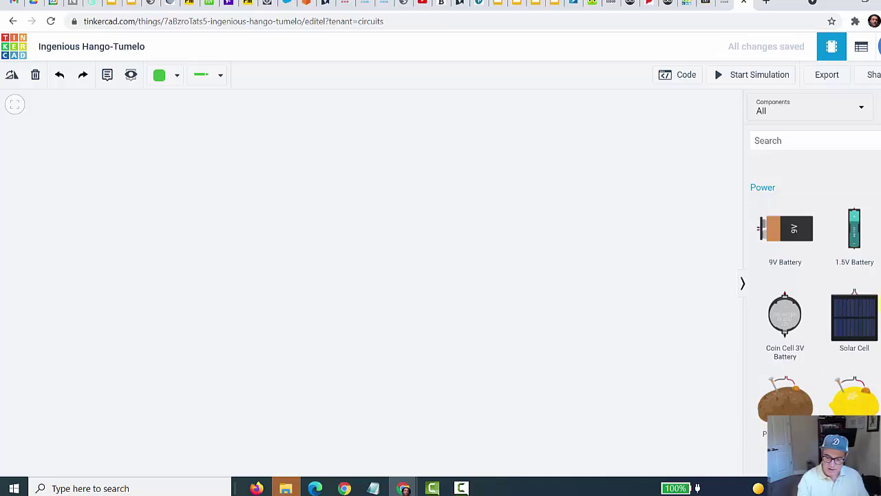
scroll(879, 306, "down", 5)
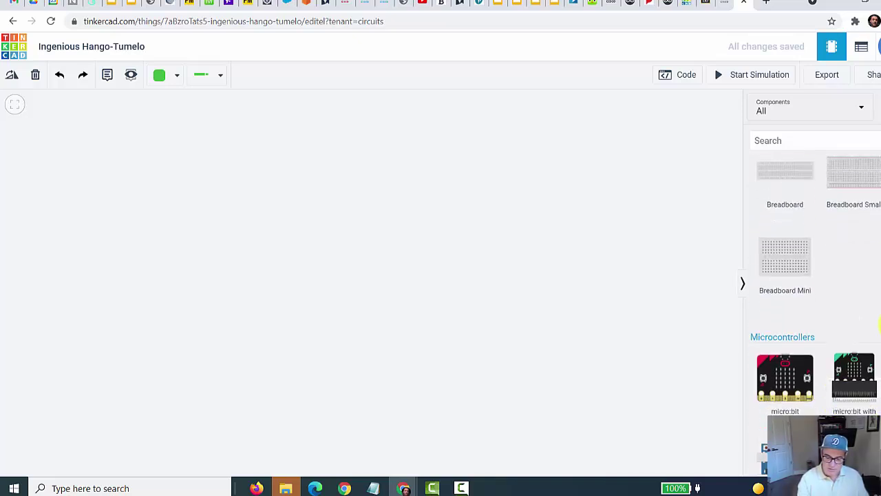
scroll(879, 323, "down", 3)
scroll(880, 339, "down", 5)
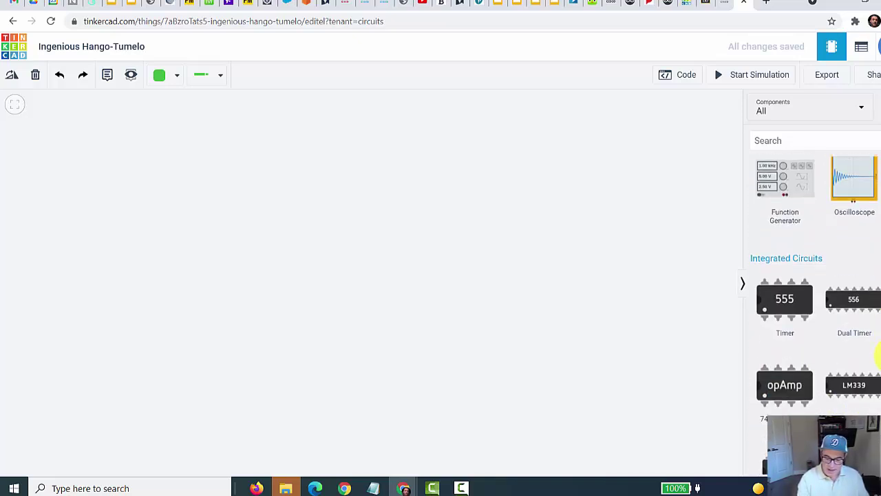
scroll(879, 358, "up", 1)
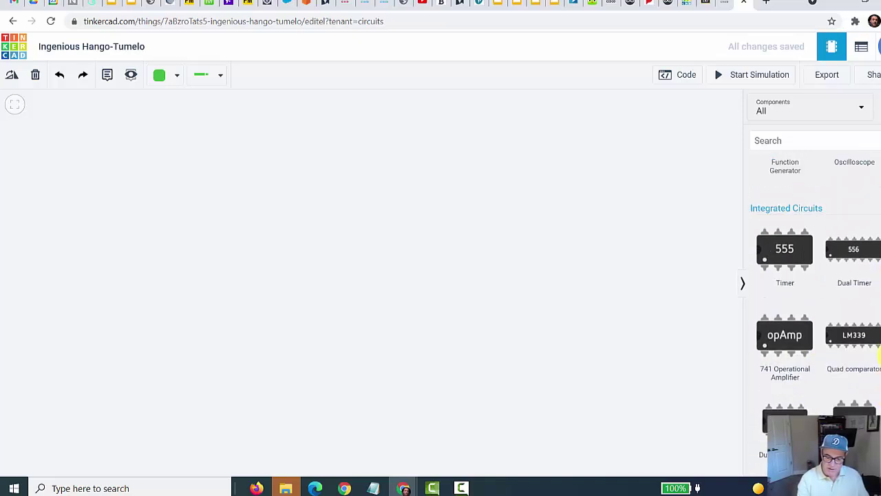
scroll(874, 355, "down", 1)
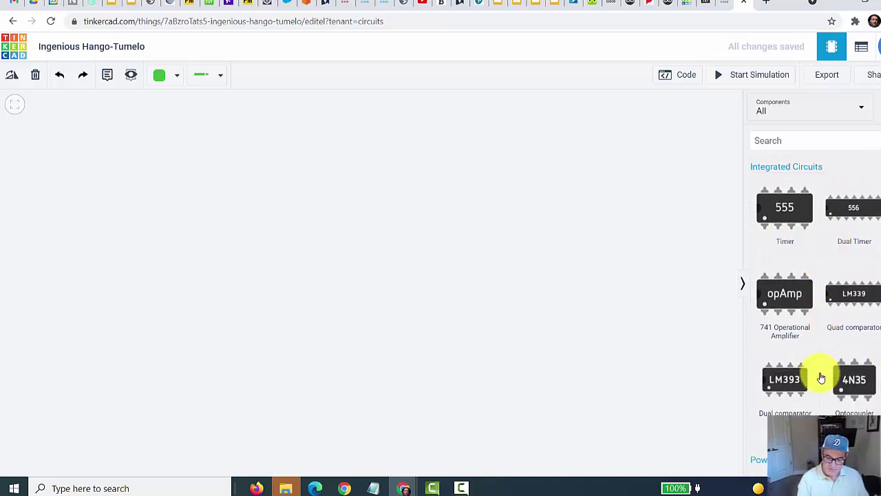
scroll(821, 378, "down", 4)
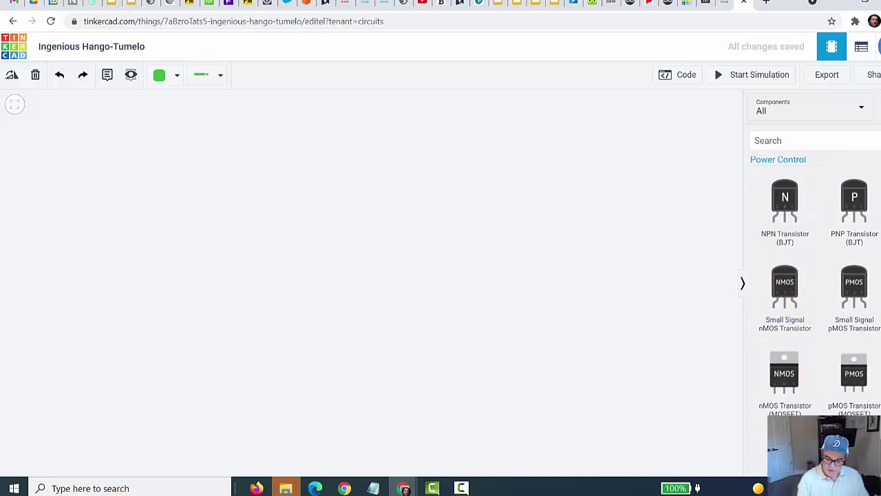
scroll(816, 286, "down", 3)
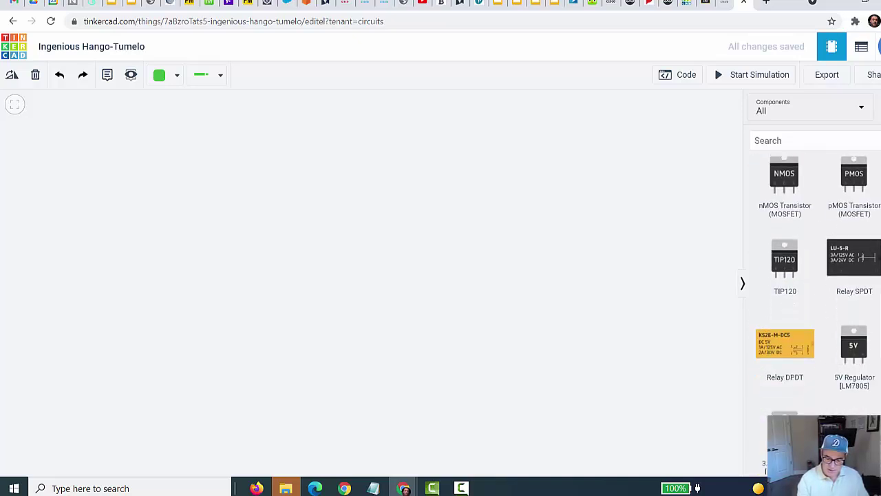
scroll(816, 286, "down", 1)
scroll(816, 286, "down", 5)
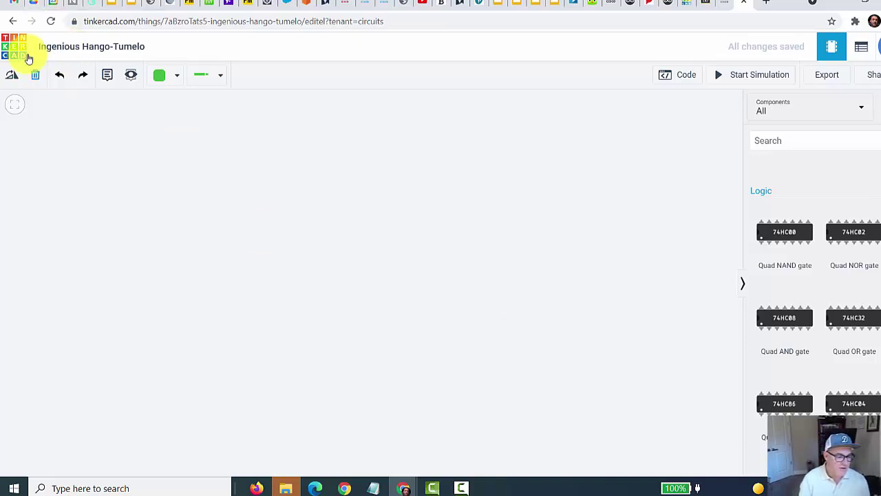
Return to the saved circuits on the dashboard and open Soft Potentiometer and Servo for editing.
left_click(13, 22)
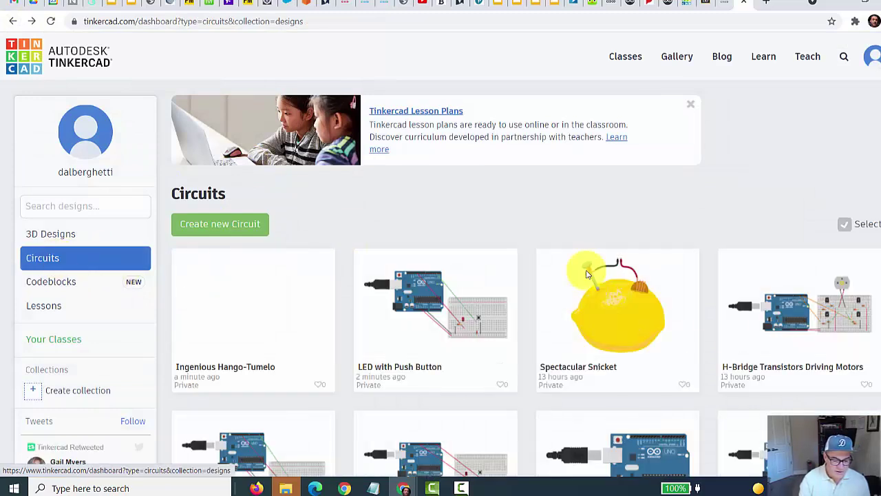
scroll(699, 354, "down", 2)
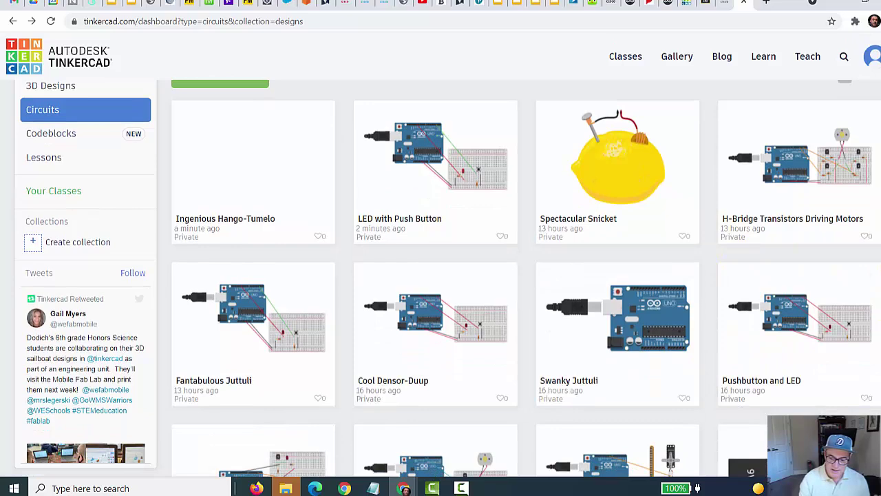
scroll(878, 224, "down", 2)
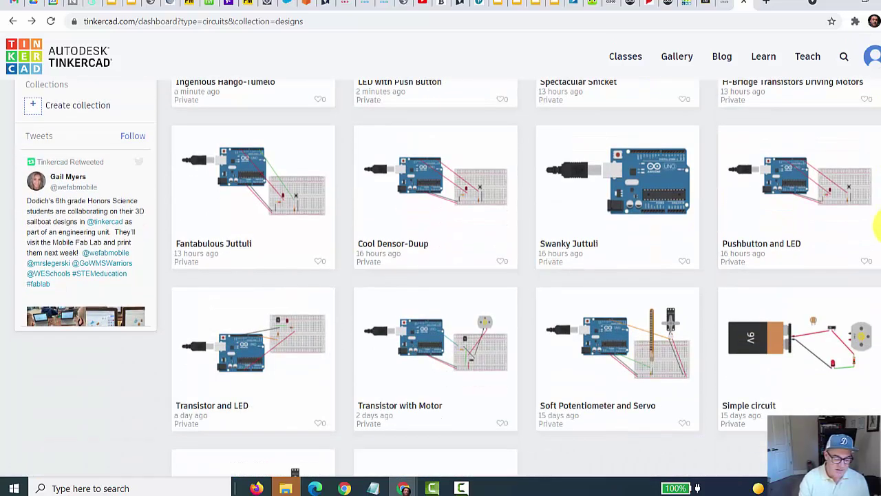
scroll(878, 223, "down", 2)
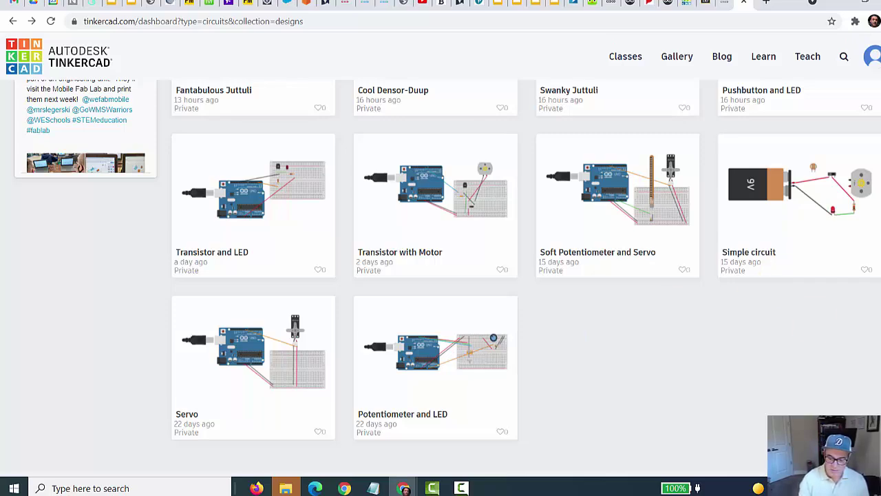
scroll(612, 298, "up", 1)
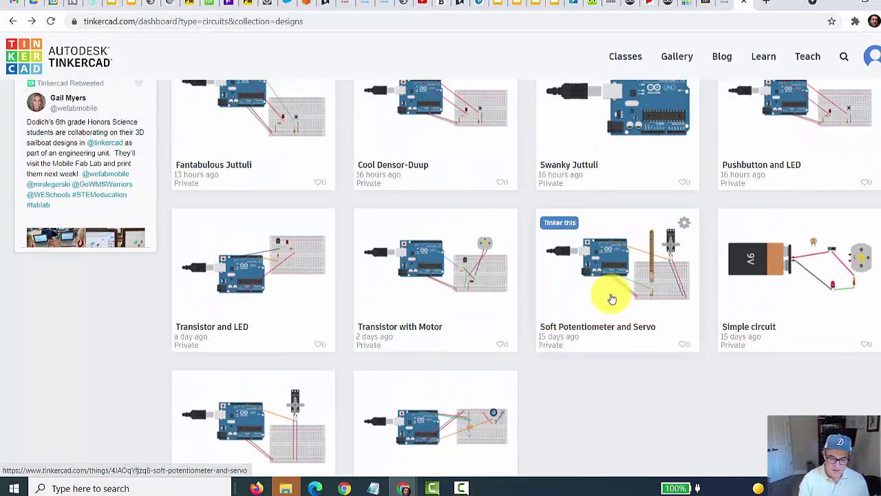
left_click(612, 298)
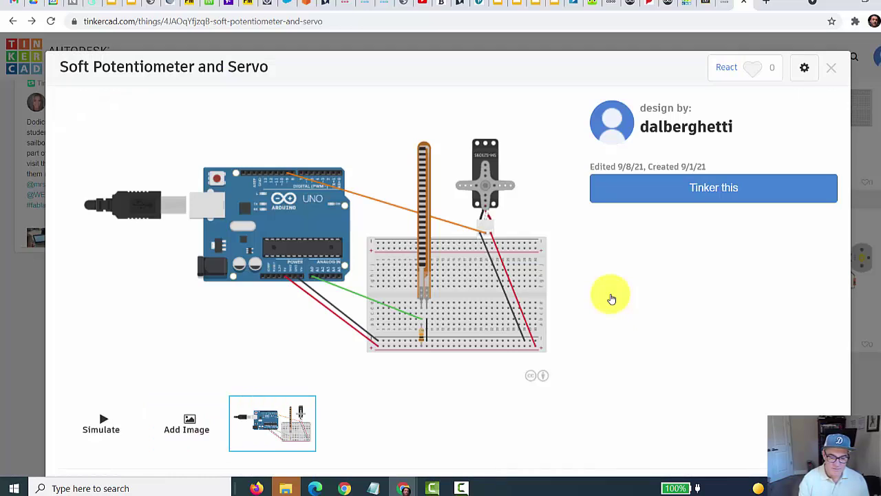
left_click(724, 190)
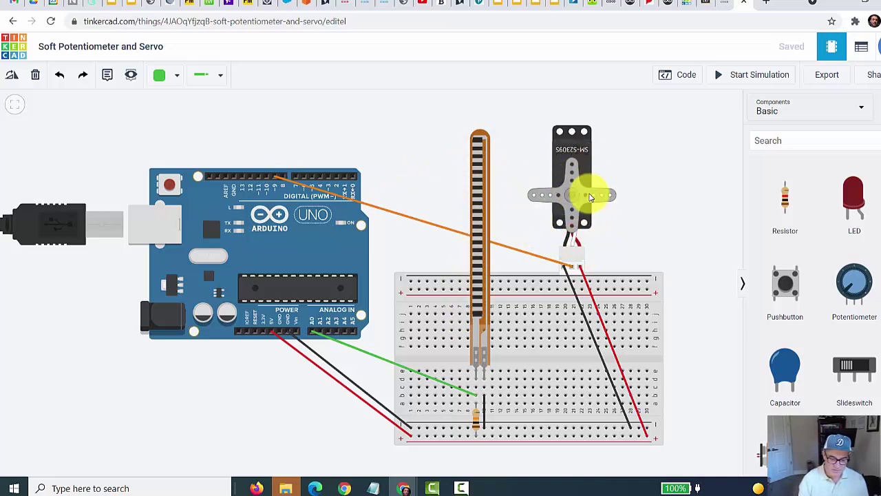
Start the simulation and bend the flex sensor to about 38° to drive the servo.
left_click(720, 77)
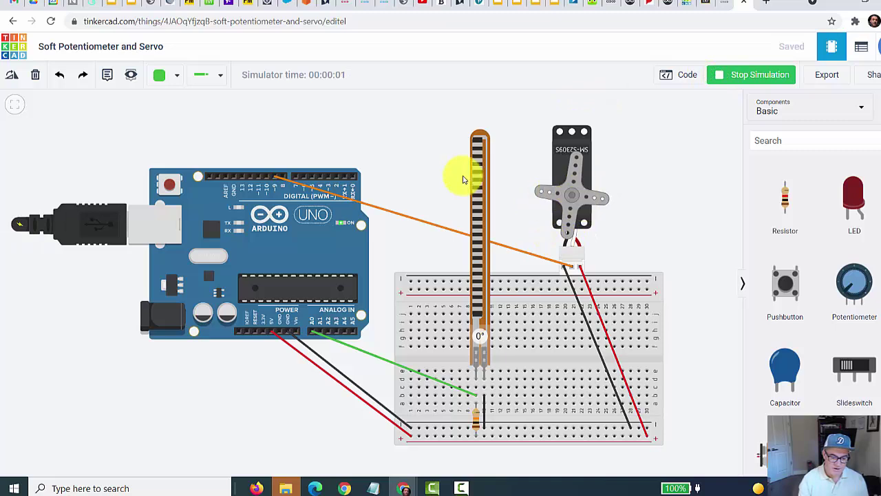
left_click_drag(477, 158, 462, 146)
left_click(414, 131)
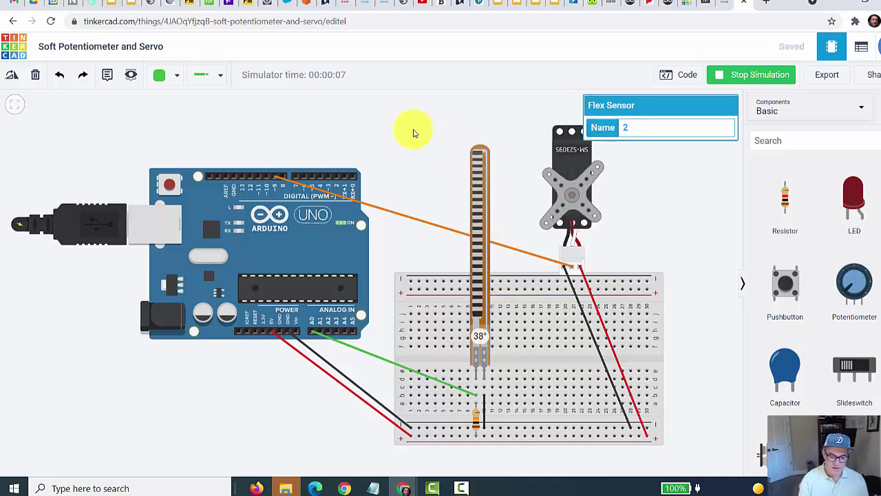
Review the Arduino code that maps the flex sensor reading to the servo position, then close the code editor.
left_click(683, 77)
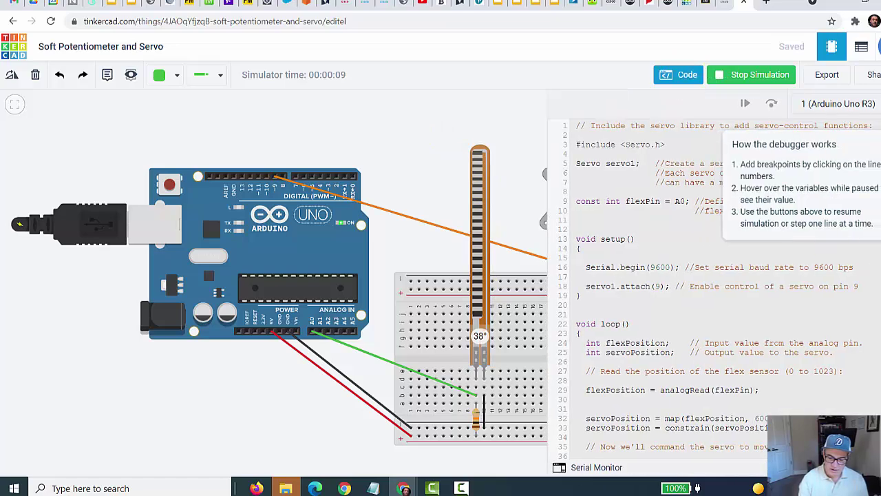
scroll(688, 289, "down", 3)
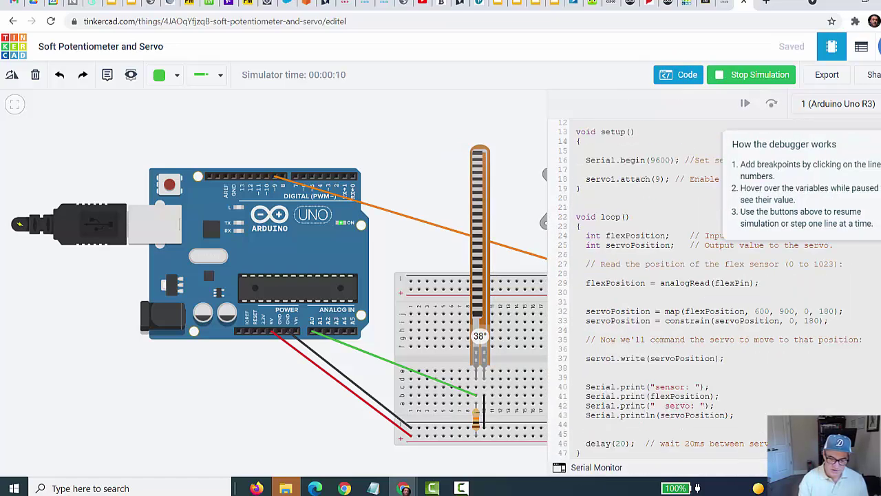
scroll(874, 245, "up", 3)
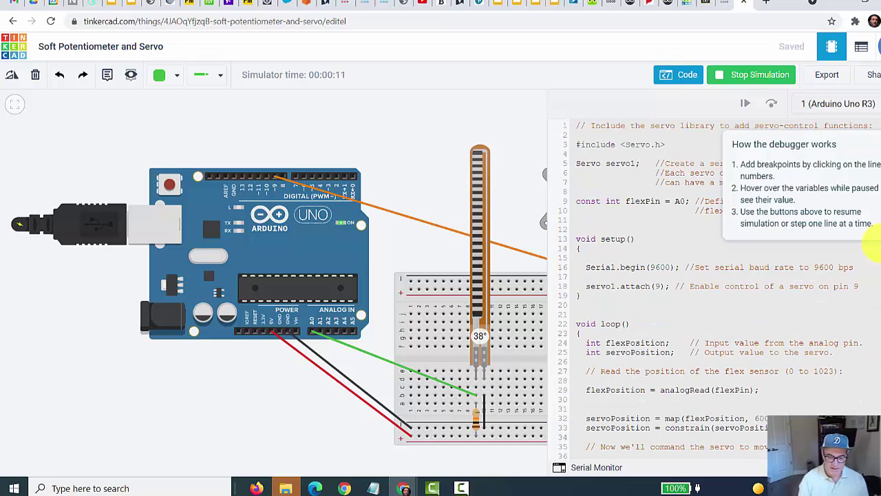
scroll(873, 370, "down", 3)
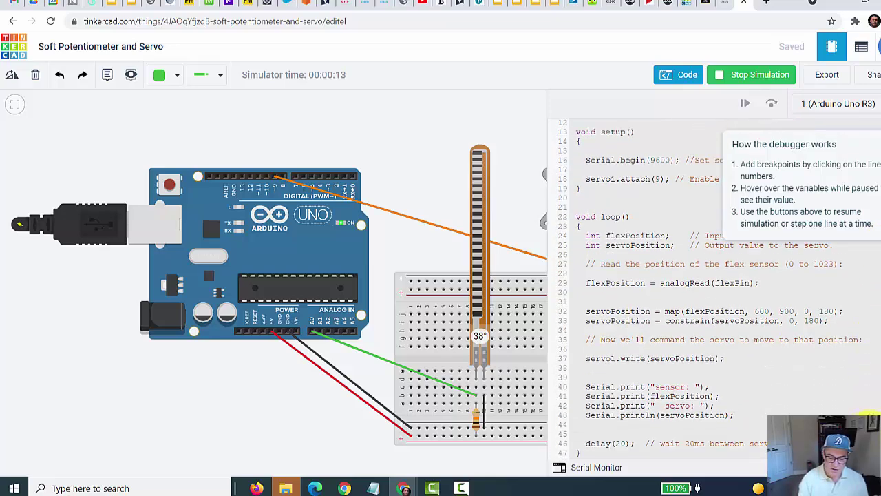
scroll(874, 243, "up", 3)
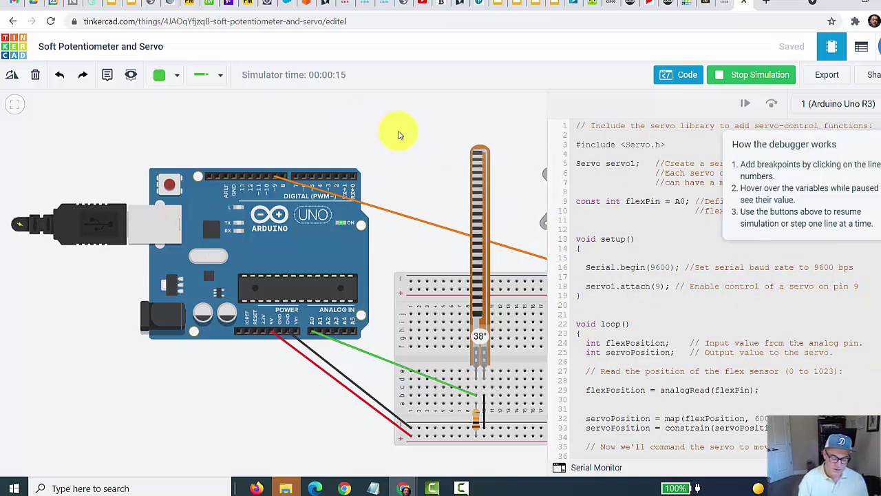
left_click(677, 75)
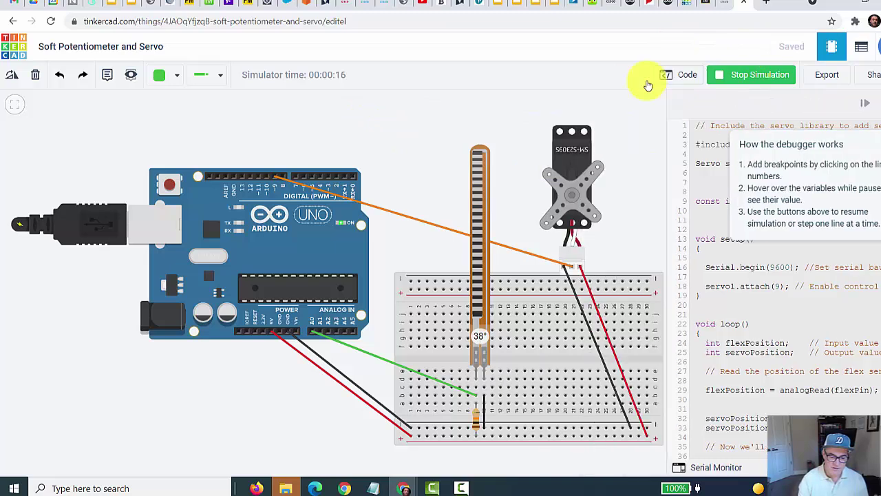
Bend the flex sensor back to about 12° and stop the simulation.
left_click_drag(478, 163, 480, 135)
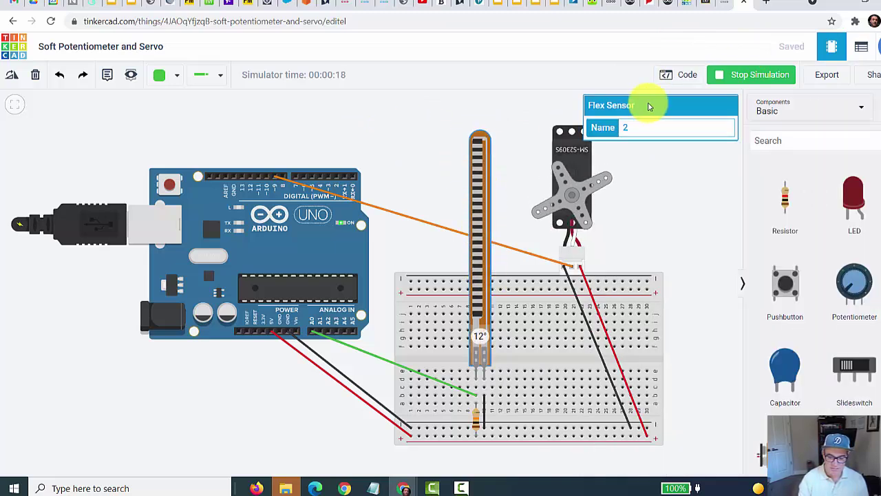
left_click(723, 76)
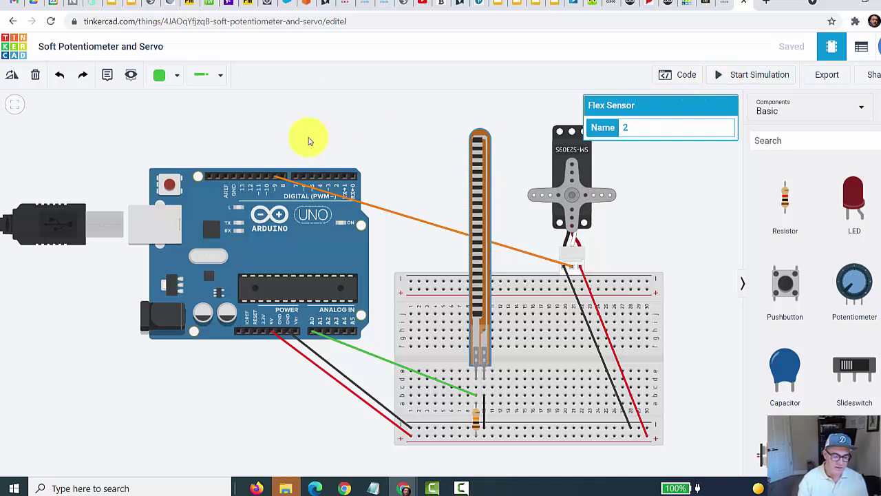